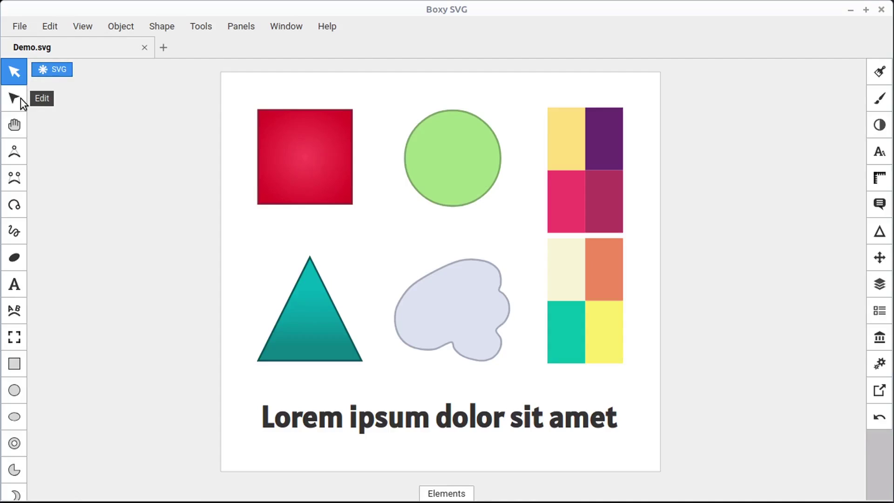
Look through the objects list and element inspector, then click the teal triangle and lavender blob
{"action": "left_click", "coordinate": [881, 290]}
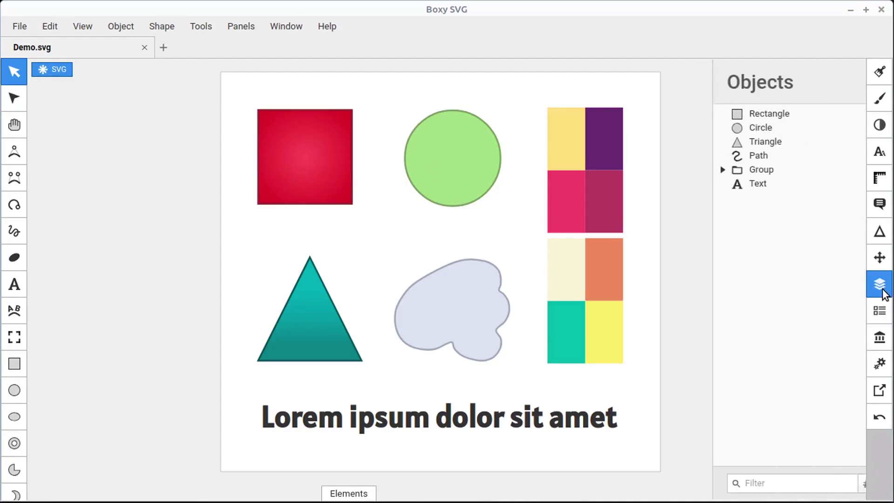
{"action": "left_click", "coordinate": [364, 495]}
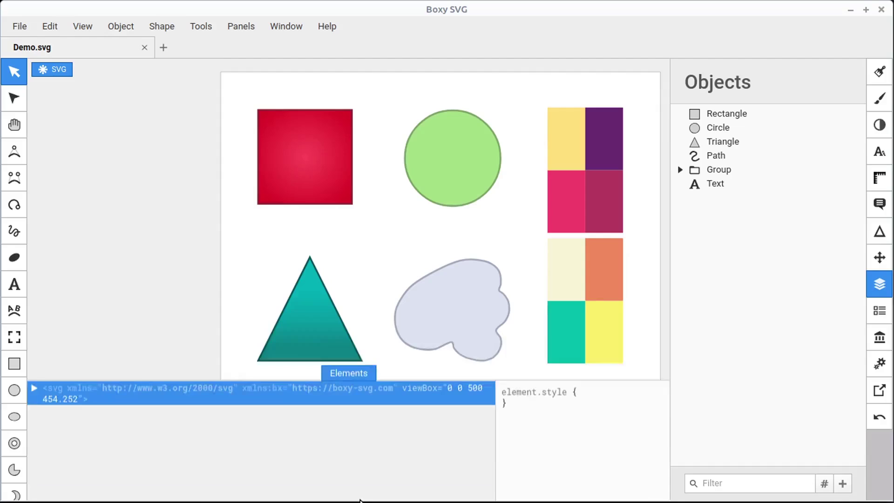
{"action": "left_click", "coordinate": [365, 320]}
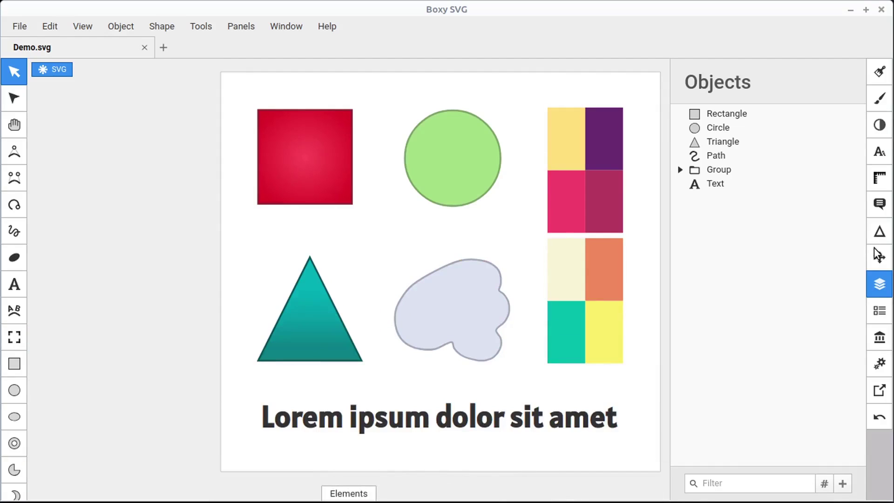
{"action": "left_click", "coordinate": [884, 288]}
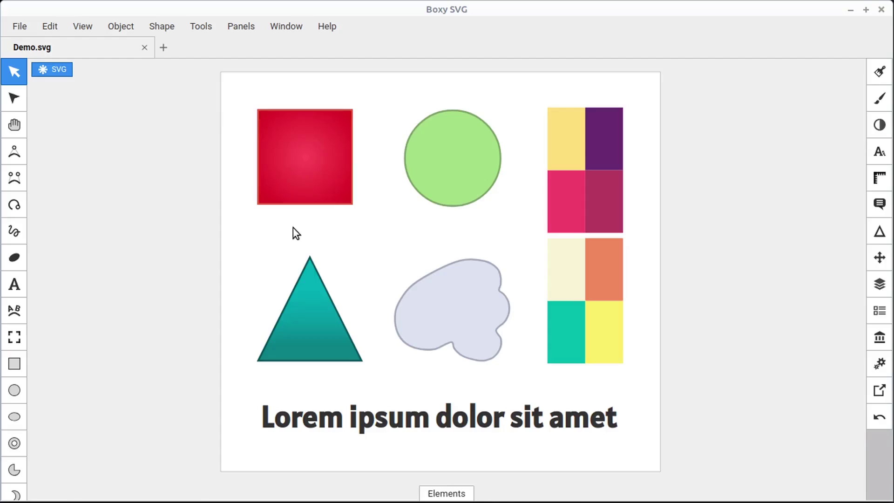
{"action": "left_click", "coordinate": [304, 321]}
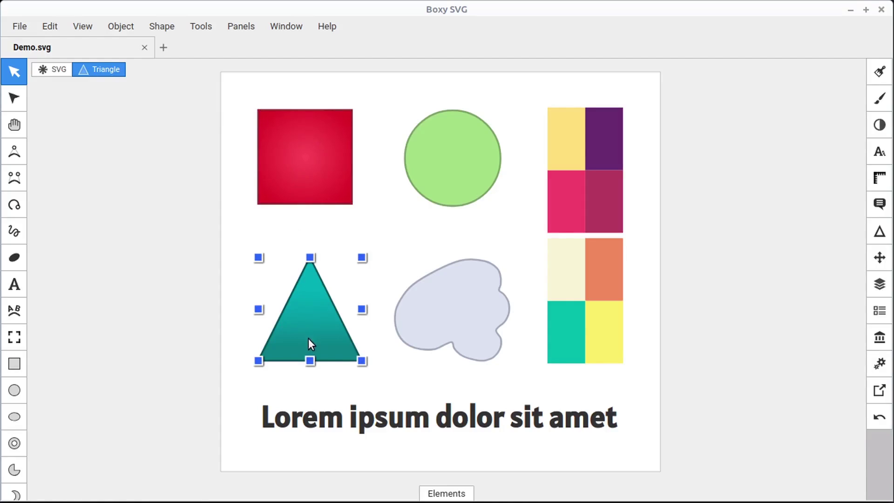
{"action": "left_click", "coordinate": [443, 321]}
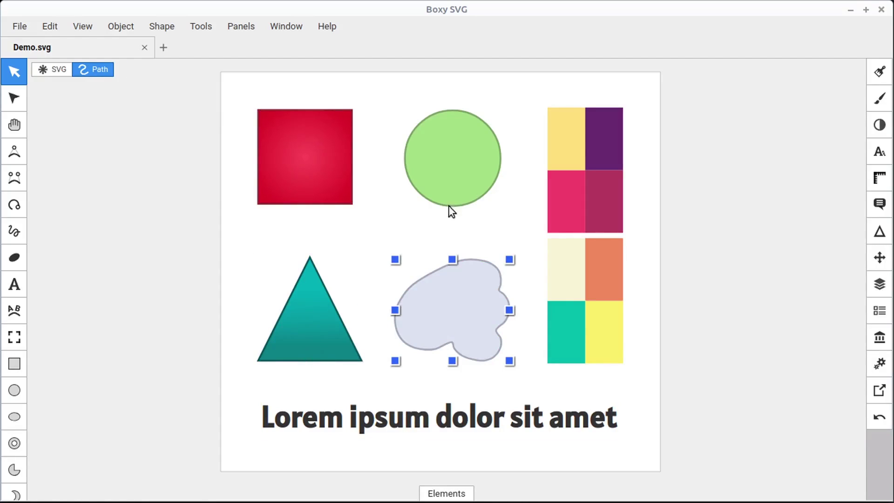
Nudge the green circle toward the red square and drag its handles into a larger, wider ellipse
{"action": "left_click", "coordinate": [447, 159]}
{"action": "mouse_move", "coordinate": [473, 150]}
{"action": "left_mouse_down"}
{"action": "mouse_move", "coordinate": [387, 228]}
{"action": "mouse_move", "coordinate": [432, 134]}
{"action": "mouse_move", "coordinate": [489, 149]}
{"action": "mouse_move", "coordinate": [457, 143]}
{"action": "mouse_move", "coordinate": [466, 149]}
{"action": "left_mouse_up"}
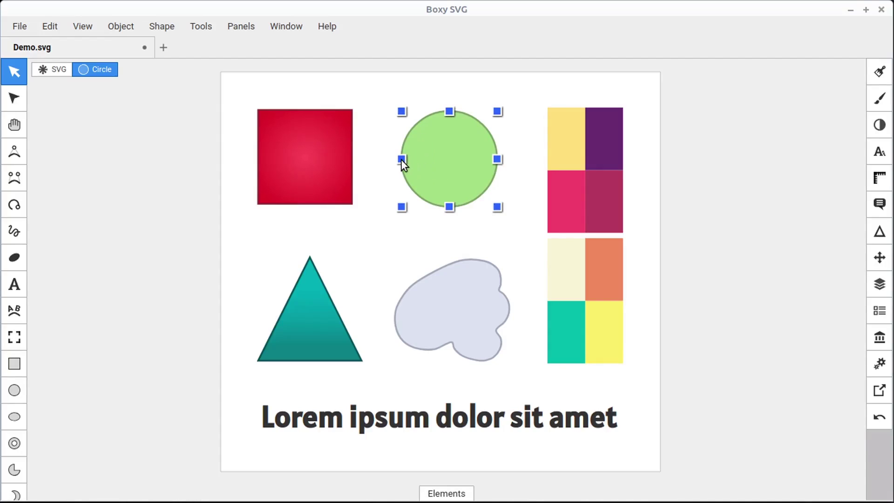
{"action": "mouse_move", "coordinate": [401, 160]}
{"action": "left_mouse_down"}
{"action": "mouse_move", "coordinate": [465, 161]}
{"action": "mouse_move", "coordinate": [405, 168]}
{"action": "left_mouse_up"}
{"action": "mouse_move", "coordinate": [450, 116]}
{"action": "left_mouse_down"}
{"action": "mouse_move", "coordinate": [447, 144]}
{"action": "mouse_move", "coordinate": [452, 111]}
{"action": "left_mouse_up"}
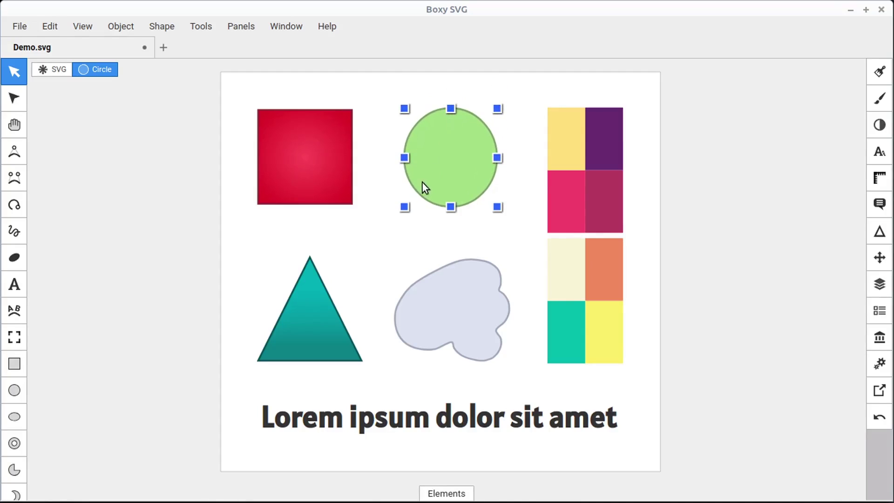
{"action": "mouse_move", "coordinate": [404, 207]}
{"action": "left_mouse_down"}
{"action": "mouse_move", "coordinate": [283, 348]}
{"action": "mouse_move", "coordinate": [415, 202]}
{"action": "mouse_move", "coordinate": [289, 327]}
{"action": "mouse_move", "coordinate": [406, 196]}
{"action": "left_mouse_up"}
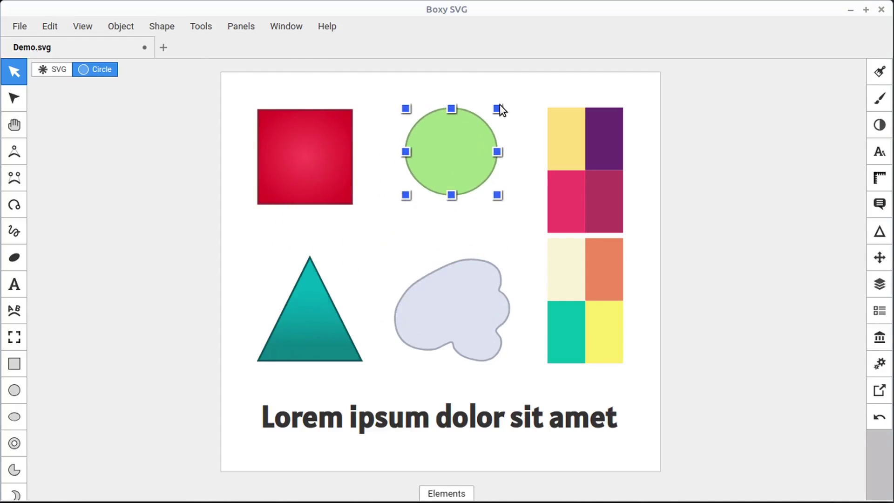
{"action": "left_click_drag", "start_coordinate": [499, 108], "coordinate": [539, 79]}
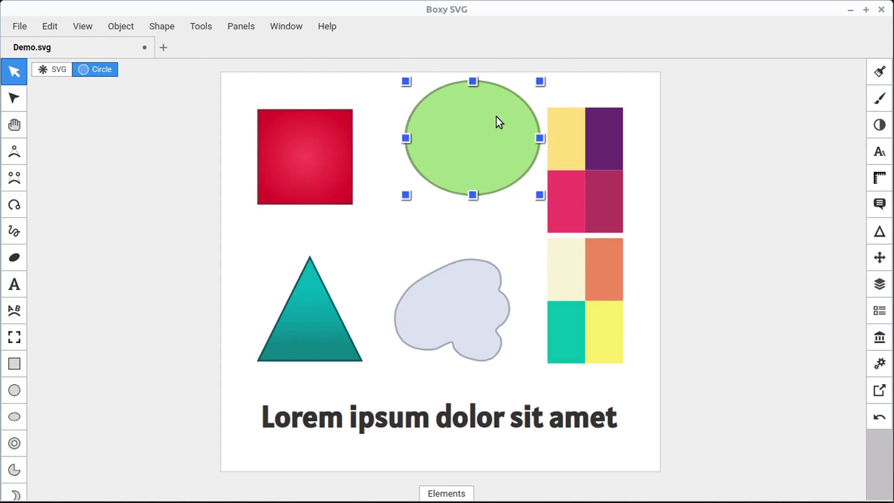
{"action": "left_click_drag", "start_coordinate": [480, 130], "coordinate": [461, 148]}
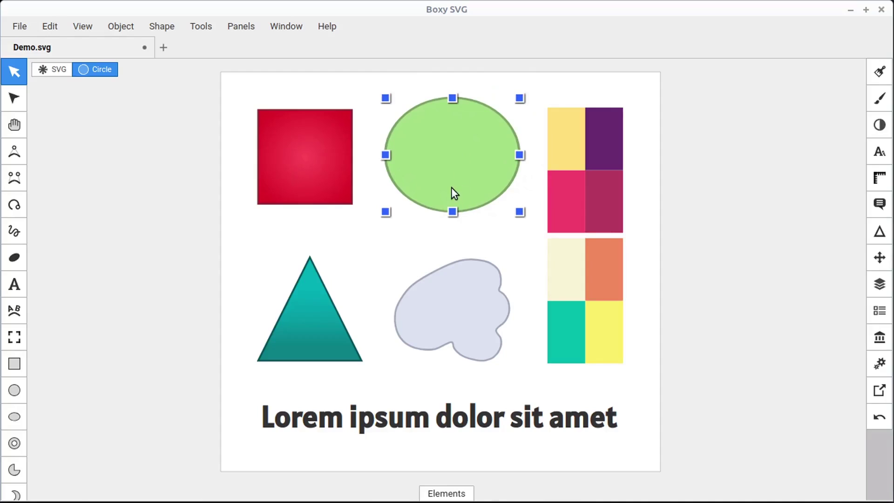
Add the red square, teal triangle and Lorem ipsum text to the selection, shift them left, resize them shorter, then deselect
{"action": "left_click", "coordinate": [320, 152], "text": "shift"}
{"action": "left_click", "coordinate": [310, 328], "text": "shift"}
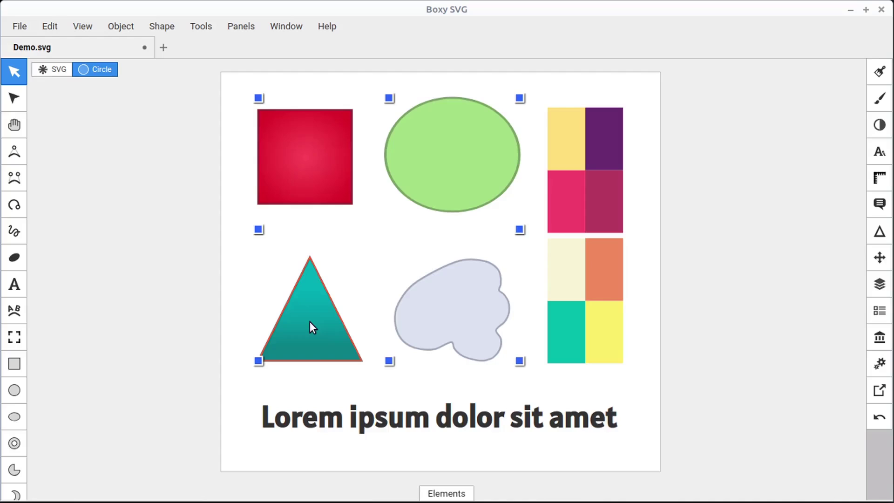
{"action": "left_click", "coordinate": [329, 419], "text": "shift"}
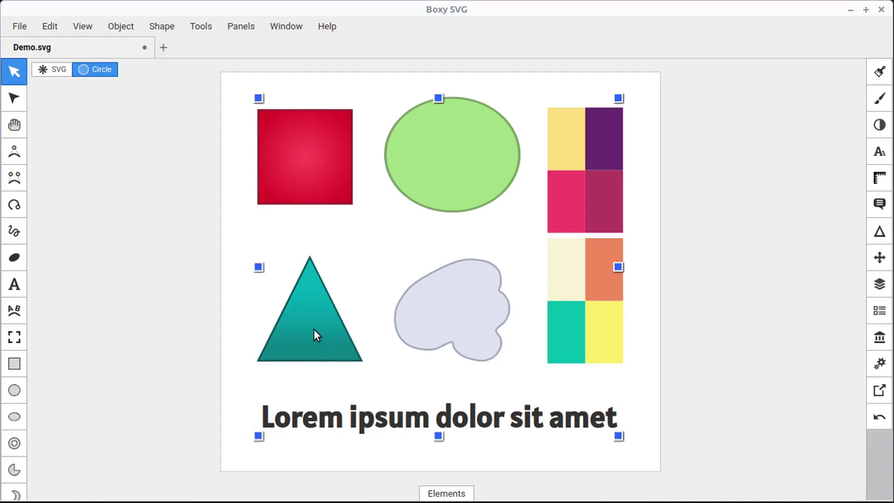
{"action": "left_click_drag", "start_coordinate": [318, 324], "coordinate": [309, 303]}
{"action": "left_click_drag", "start_coordinate": [432, 85], "coordinate": [433, 117]}
{"action": "mouse_move", "coordinate": [254, 116]}
{"action": "left_mouse_down"}
{"action": "mouse_move", "coordinate": [382, 182]}
{"action": "mouse_move", "coordinate": [256, 110]}
{"action": "mouse_move", "coordinate": [260, 102]}
{"action": "left_mouse_up"}
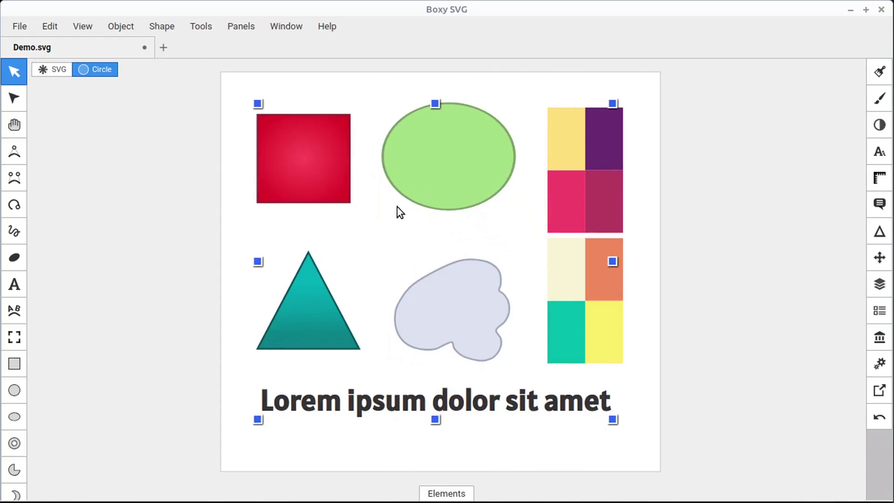
{"action": "left_click", "coordinate": [372, 89]}
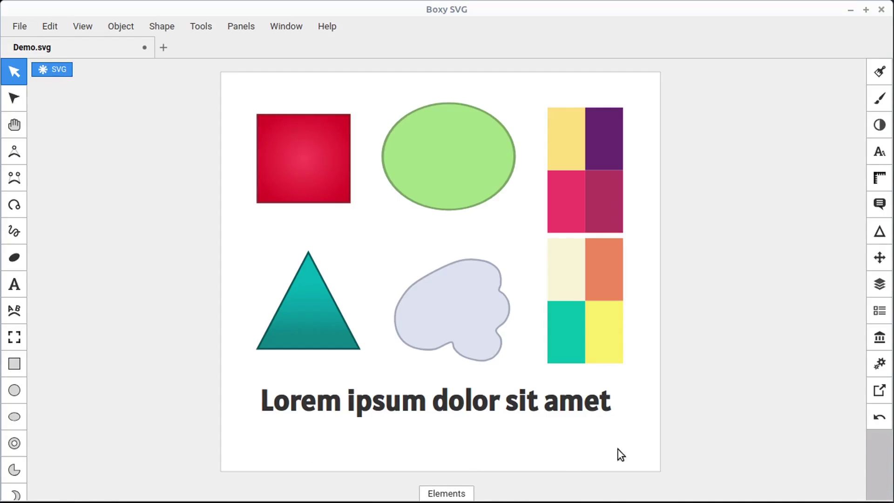
{"action": "left_click", "coordinate": [471, 142]}
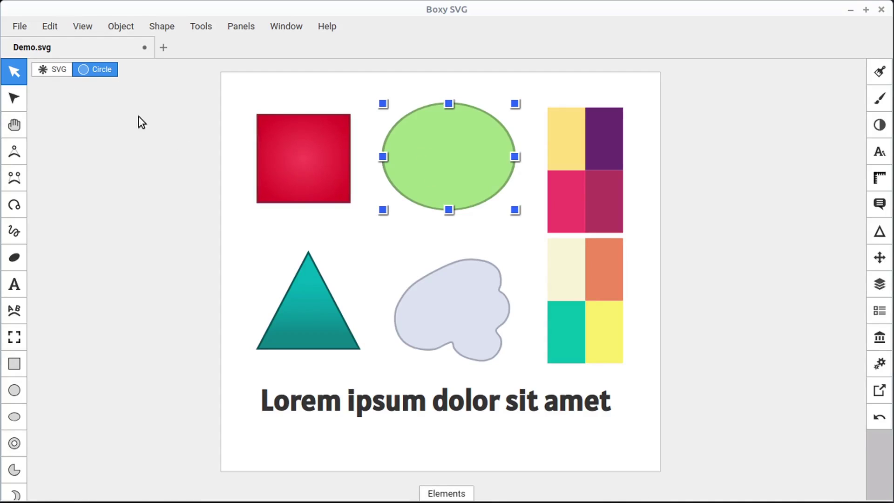
{"action": "left_click", "coordinate": [55, 69]}
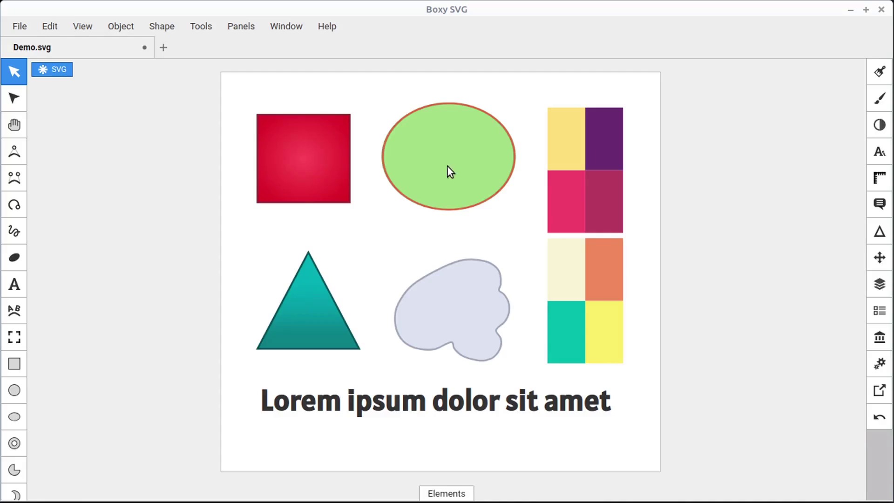
{"action": "left_click", "coordinate": [583, 193]}
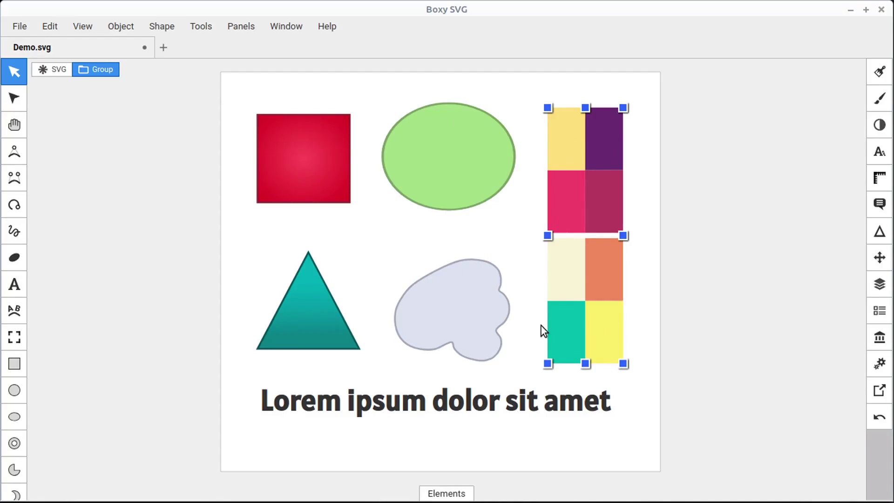
{"action": "left_click", "coordinate": [521, 234]}
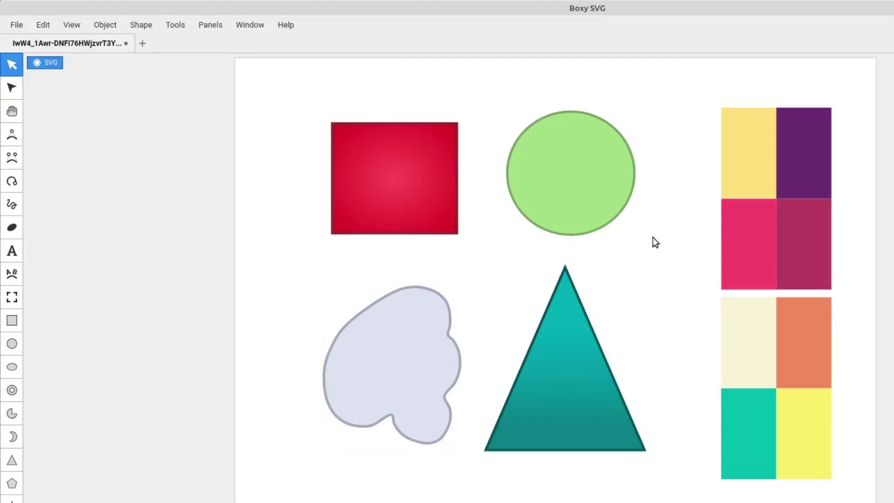
Select the colour-grid group, toggle its rotation and scaling handles, then leave rotation mode
{"action": "left_click", "coordinate": [756, 171]}
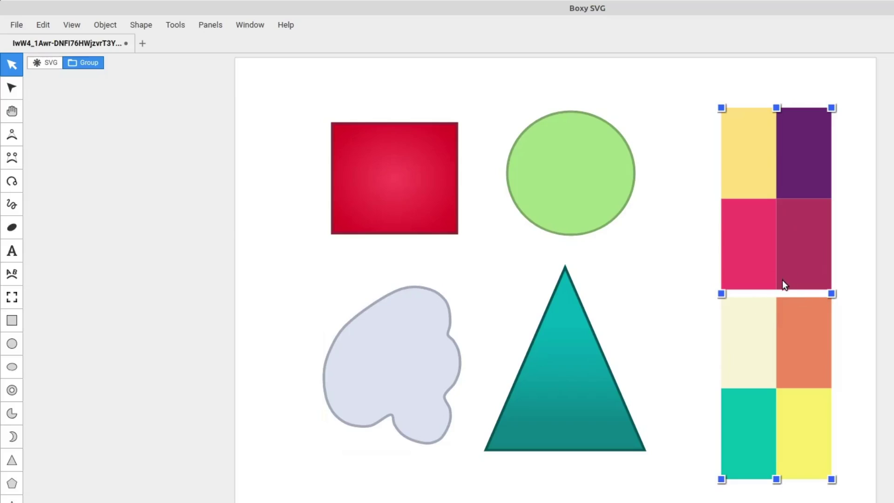
{"action": "left_click", "coordinate": [756, 250]}
{"action": "left_click", "coordinate": [759, 251]}
{"action": "left_click", "coordinate": [751, 348]}
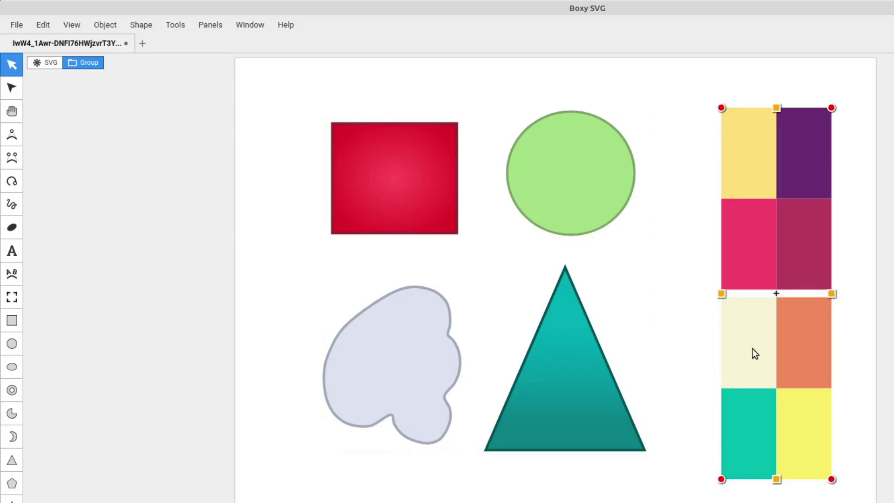
{"action": "key", "text": "Escape"}
Drill into the lower sub-group and drag the cream square out to the grid's left
{"action": "left_click", "coordinate": [755, 352]}
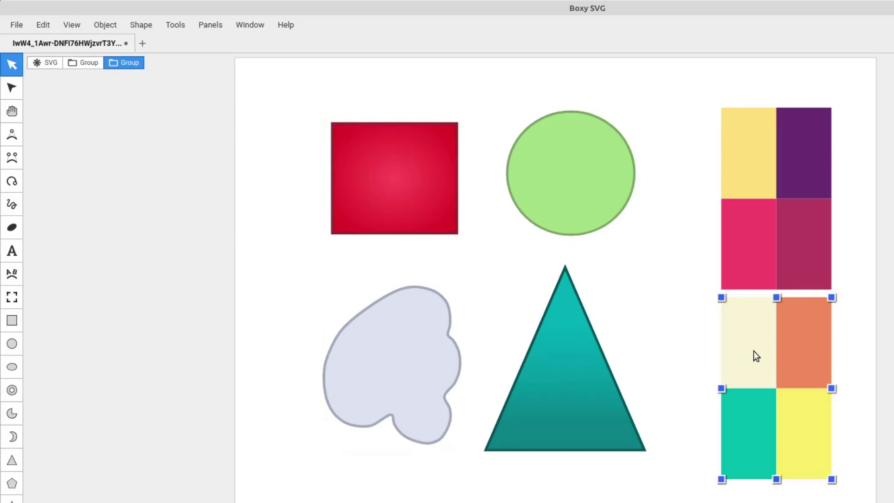
{"action": "left_click", "coordinate": [754, 352]}
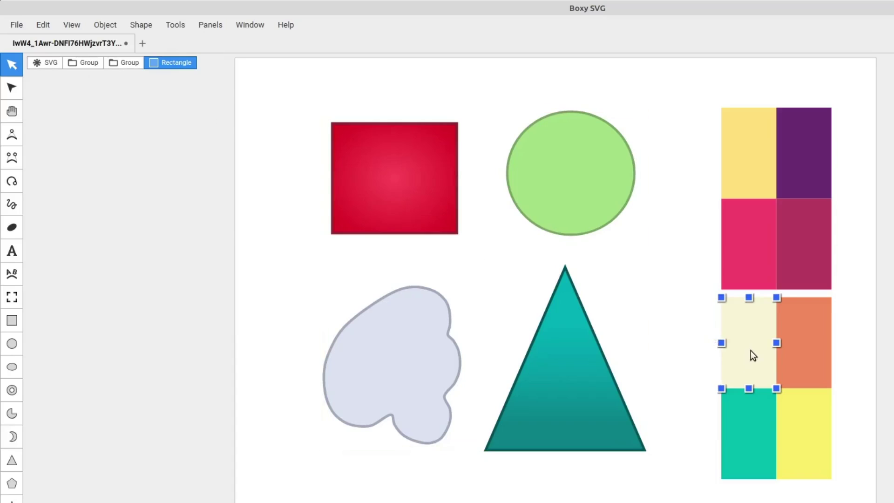
{"action": "left_click_drag", "start_coordinate": [753, 333], "coordinate": [710, 330]}
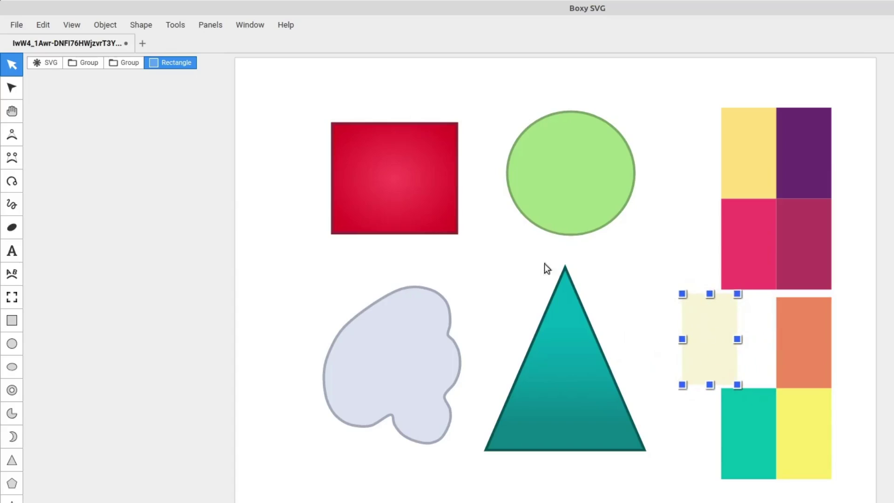
Select the whole outer colour-grid group and reposition it on the page
{"action": "left_click", "coordinate": [130, 63]}
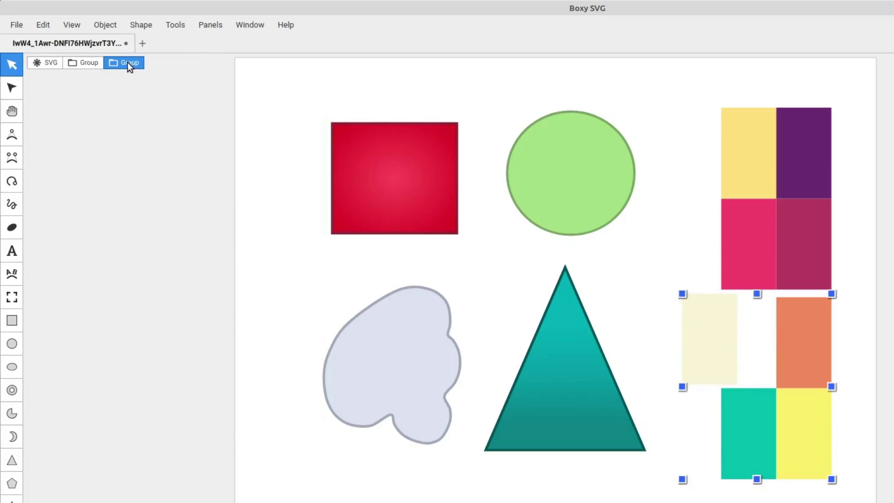
{"action": "left_click", "coordinate": [90, 66]}
{"action": "left_click_drag", "start_coordinate": [744, 252], "coordinate": [664, 237]}
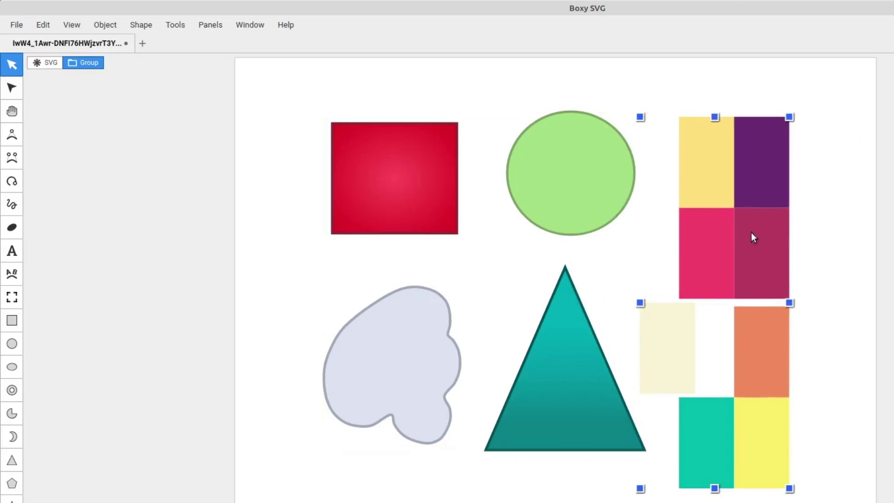
{"action": "left_click_drag", "start_coordinate": [706, 263], "coordinate": [777, 281]}
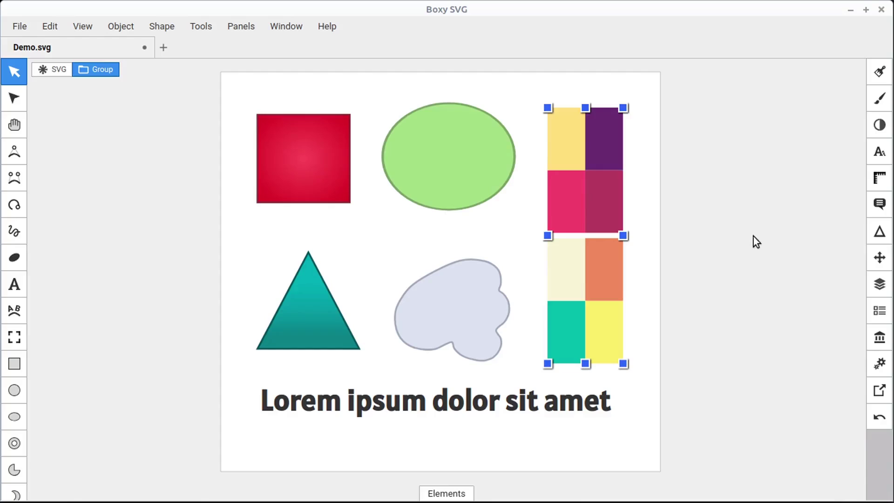
Pick the dark magenta rectangle from the grid's upper subgroup in the Objects list and drag it to the page centre
{"action": "left_click", "coordinate": [879, 284]}
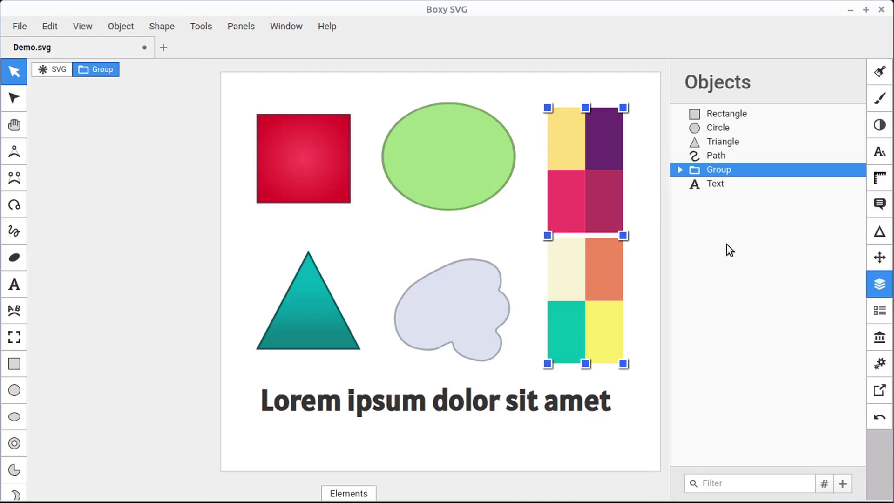
{"action": "left_click", "coordinate": [680, 171]}
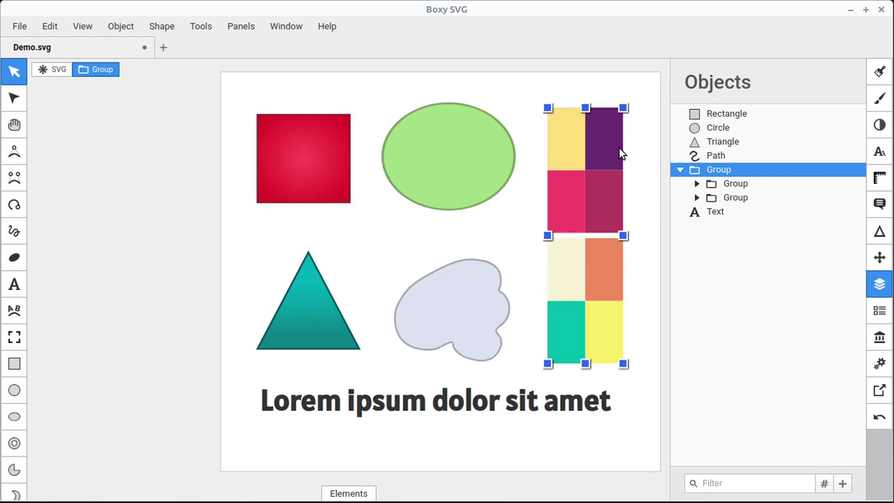
{"action": "left_click", "coordinate": [735, 185]}
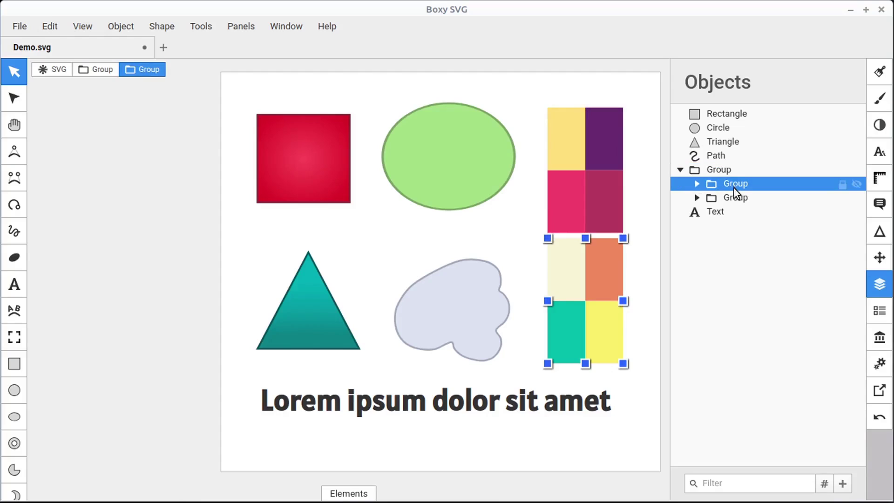
{"action": "left_click", "coordinate": [734, 199]}
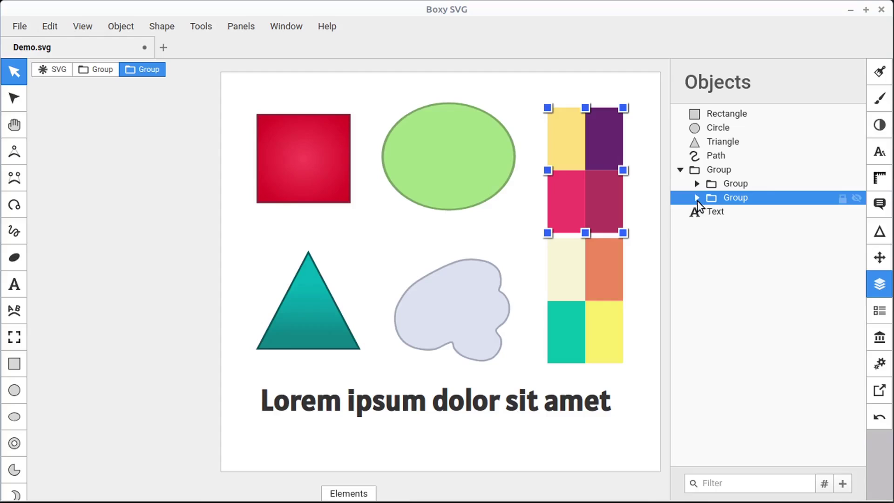
{"action": "left_click", "coordinate": [698, 199]}
{"action": "left_click", "coordinate": [745, 212]}
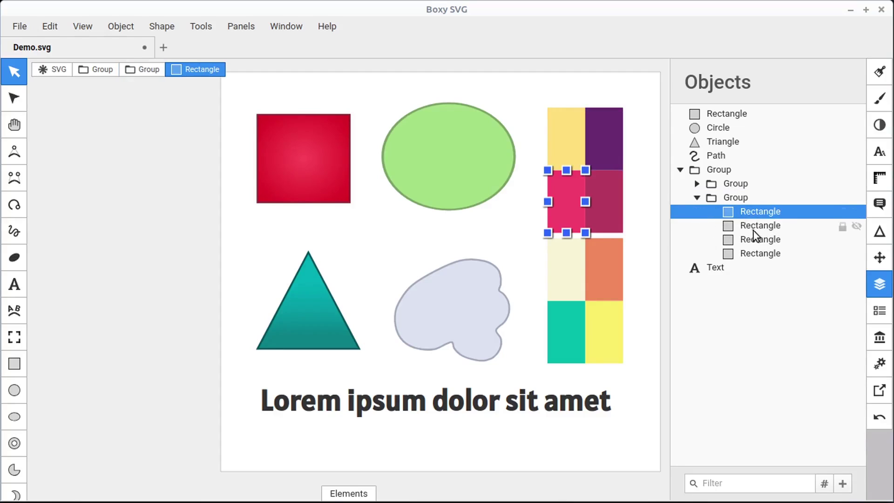
{"action": "left_click", "coordinate": [748, 226]}
{"action": "left_click", "coordinate": [753, 242]}
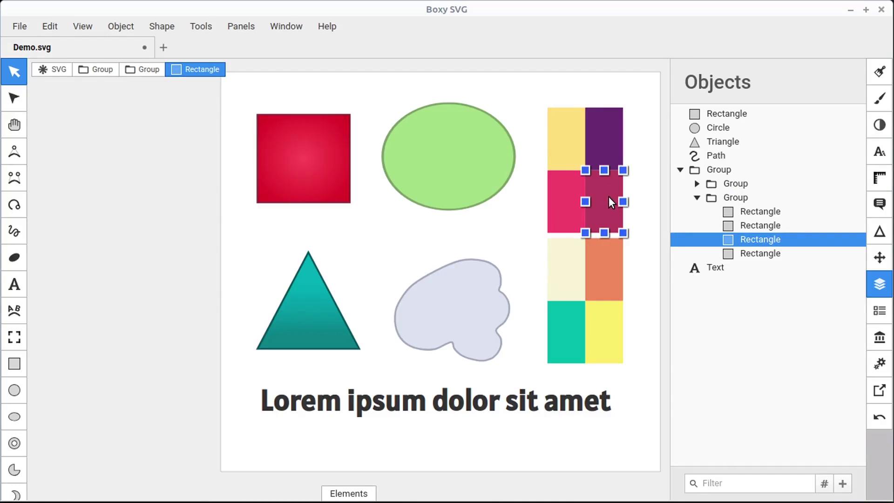
{"action": "left_click_drag", "start_coordinate": [608, 192], "coordinate": [463, 248]}
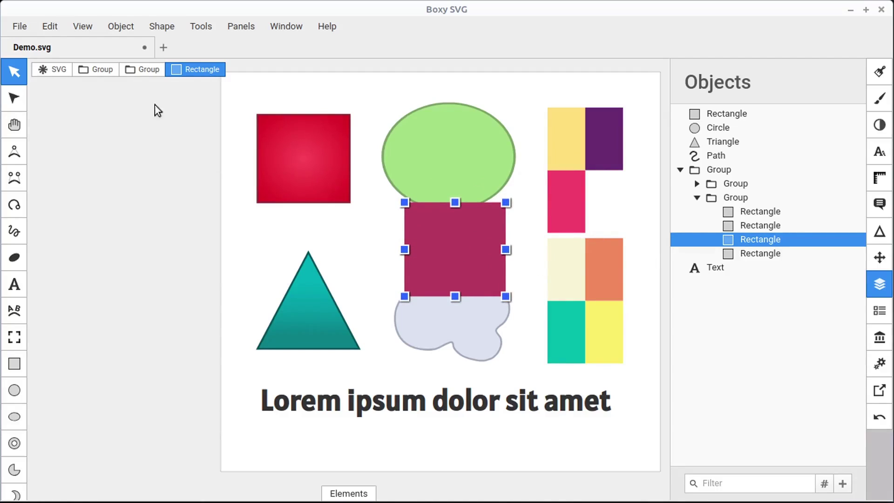
Undo three times to return the magenta square to its original size and grid slot, then deselect it
{"action": "left_click", "coordinate": [52, 27]}
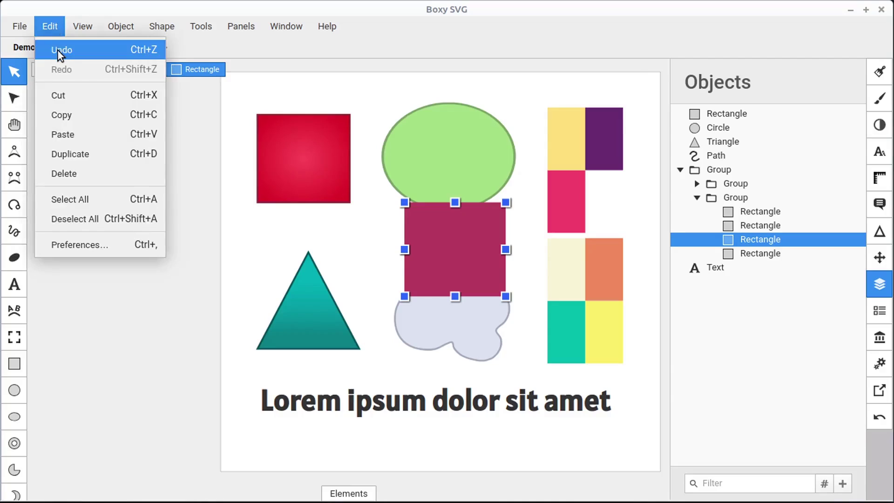
{"action": "left_click", "coordinate": [58, 49]}
{"action": "left_click", "coordinate": [51, 27]}
{"action": "left_click", "coordinate": [60, 50]}
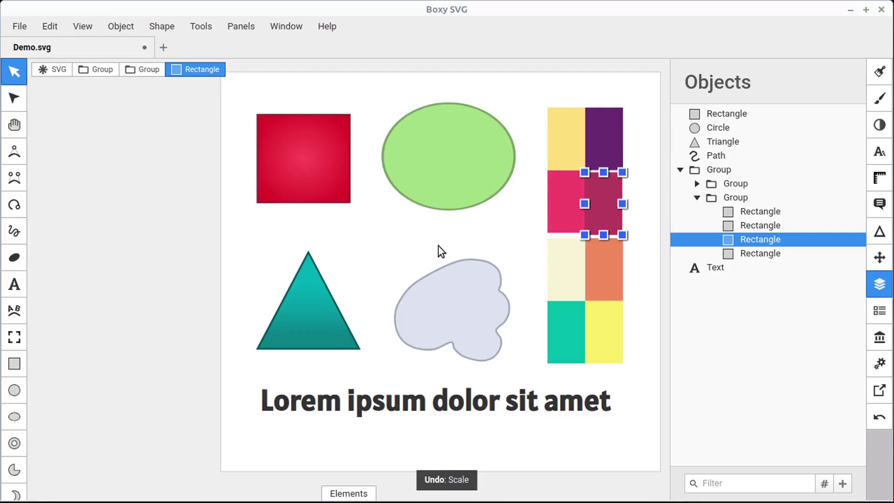
{"action": "key", "text": "ctrl+z"}
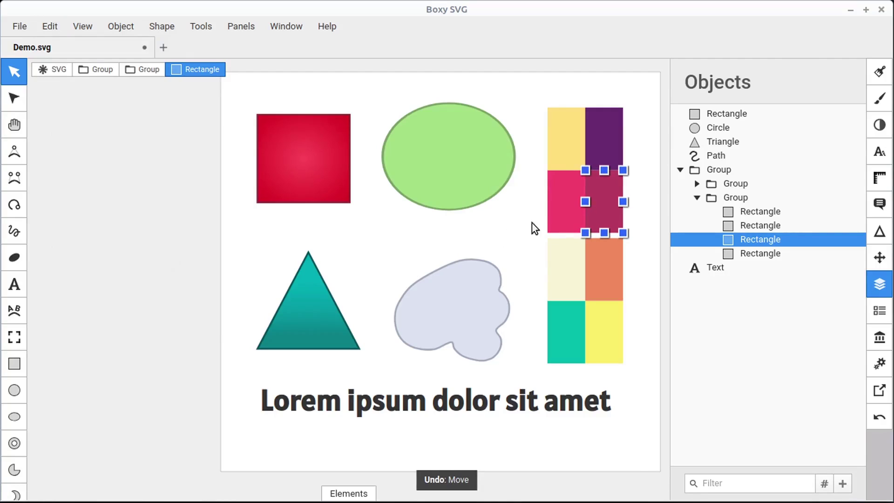
{"action": "left_click", "coordinate": [533, 122]}
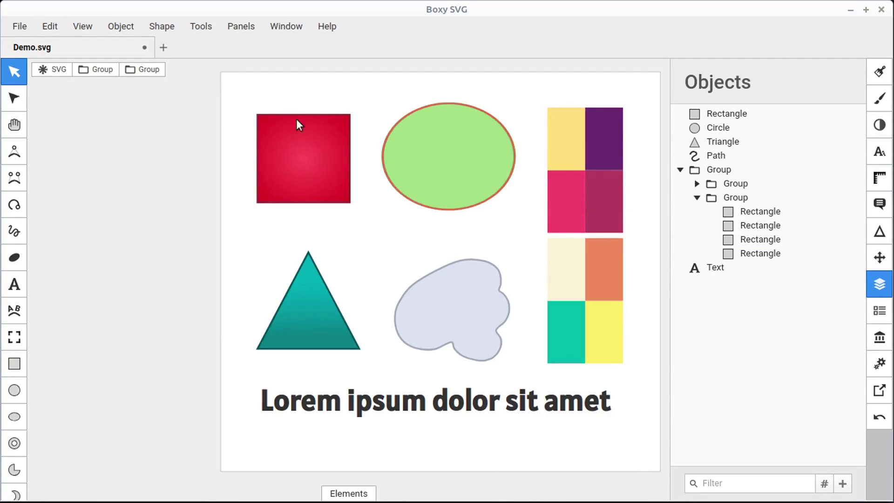
{"action": "left_click", "coordinate": [54, 70]}
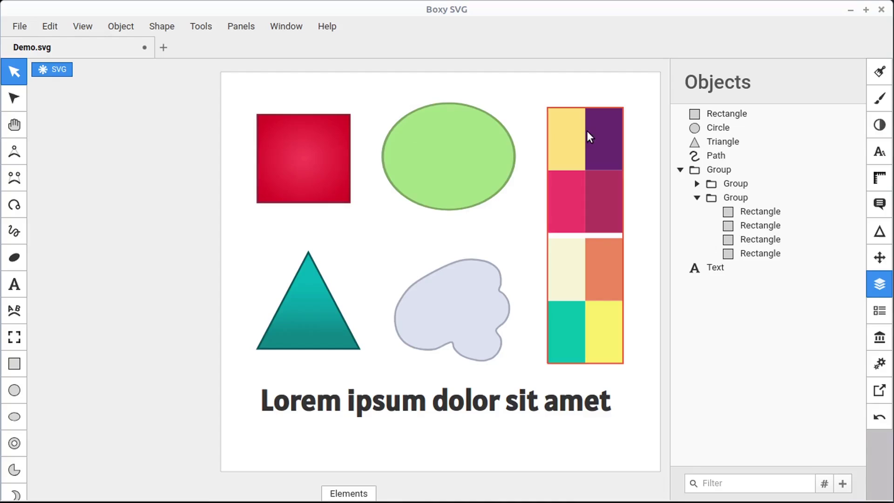
{"action": "left_click", "coordinate": [599, 128]}
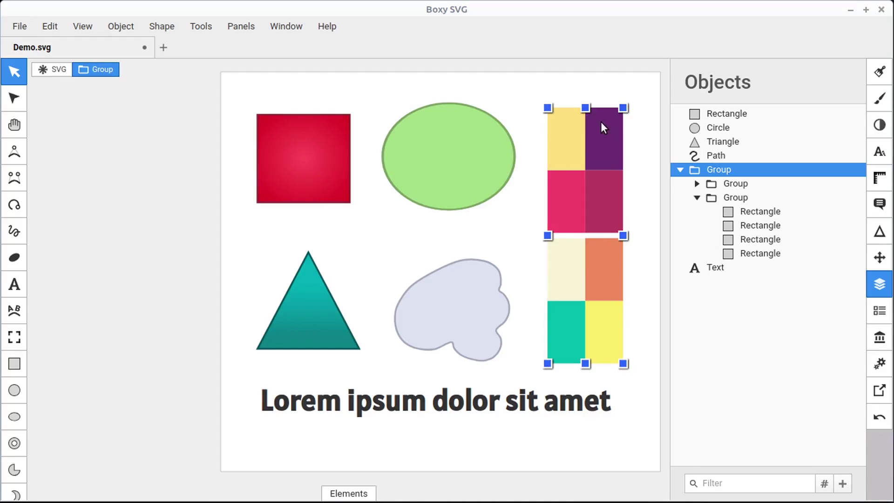
{"action": "left_click", "coordinate": [518, 100]}
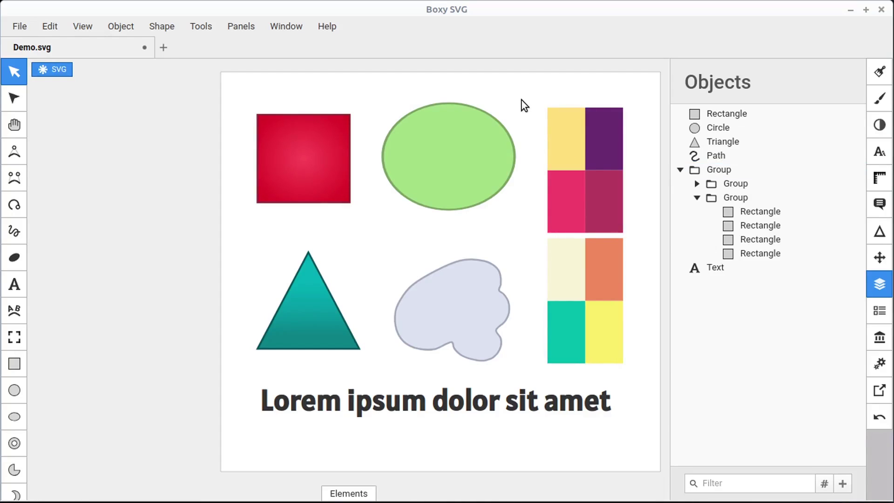
{"action": "left_click", "coordinate": [561, 141]}
{"action": "left_click", "coordinate": [569, 268]}
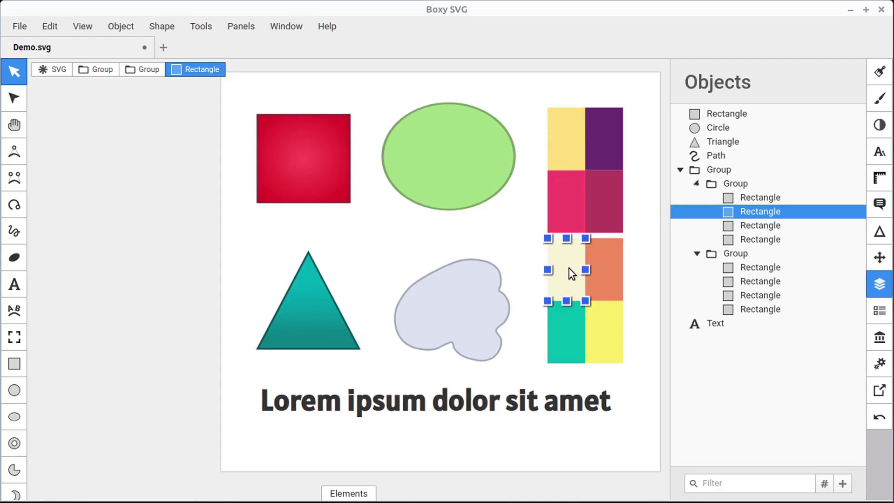
{"action": "left_click", "coordinate": [607, 201]}
{"action": "left_click", "coordinate": [609, 315]}
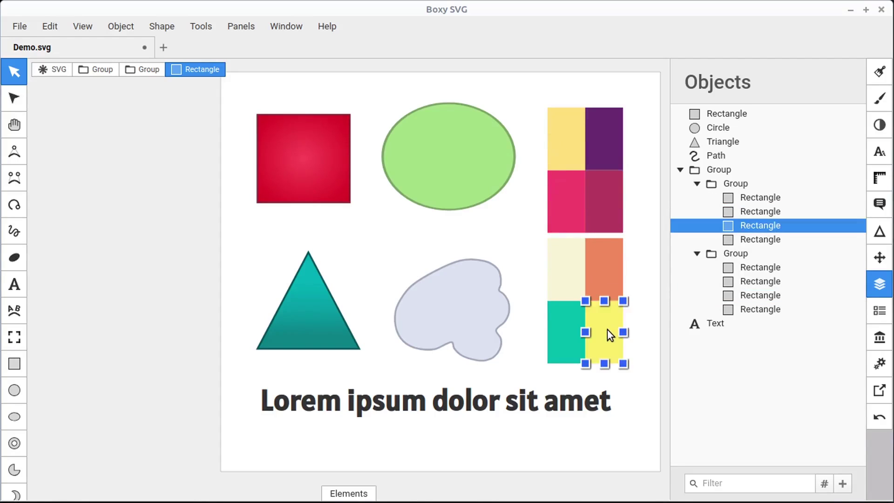
{"action": "left_click", "coordinate": [607, 269]}
{"action": "left_click", "coordinate": [564, 190]}
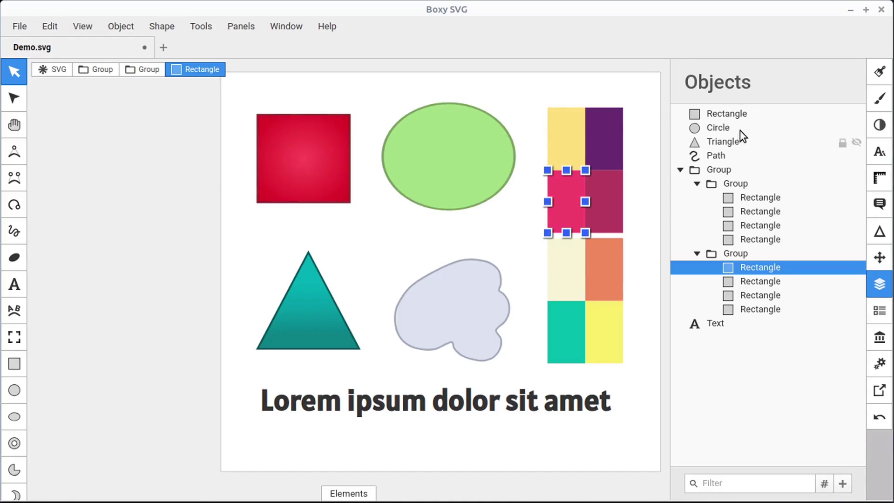
Select the teal triangle, green ellipse and red square together and shift them slightly down
{"action": "left_click", "coordinate": [723, 114]}
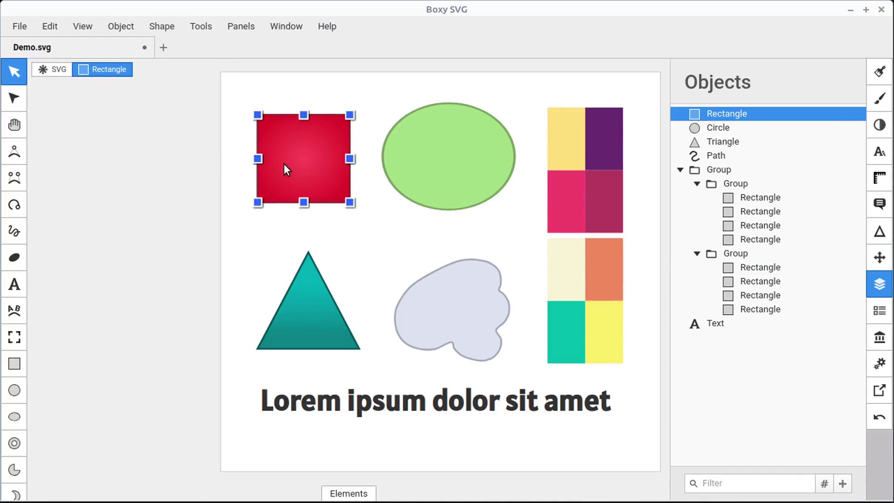
{"action": "left_click", "coordinate": [716, 145]}
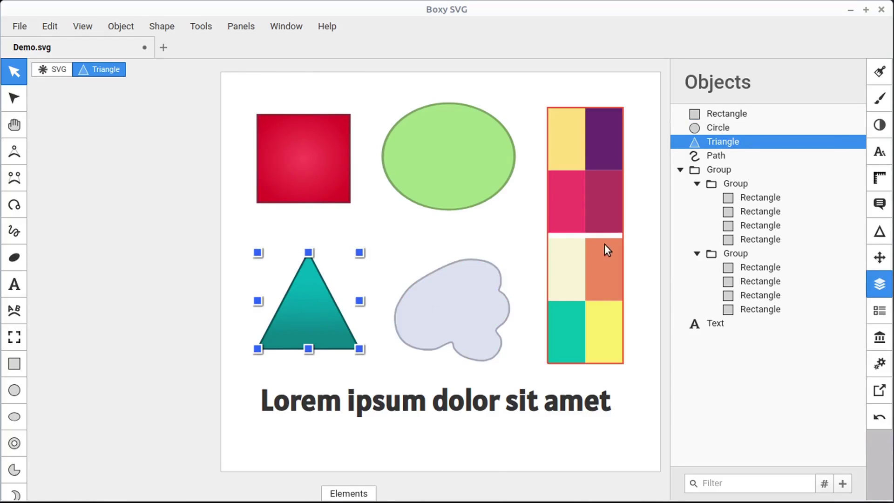
{"action": "left_click", "coordinate": [720, 128], "text": "shift"}
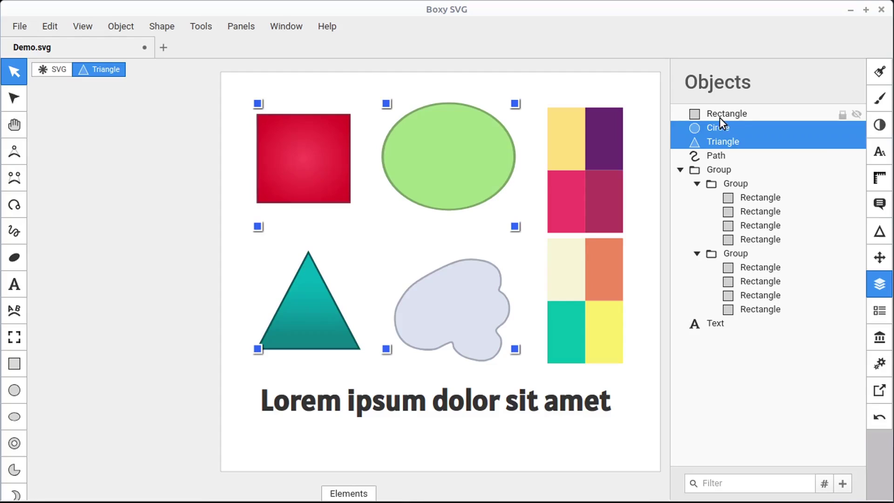
{"action": "left_click", "coordinate": [721, 117], "text": "shift"}
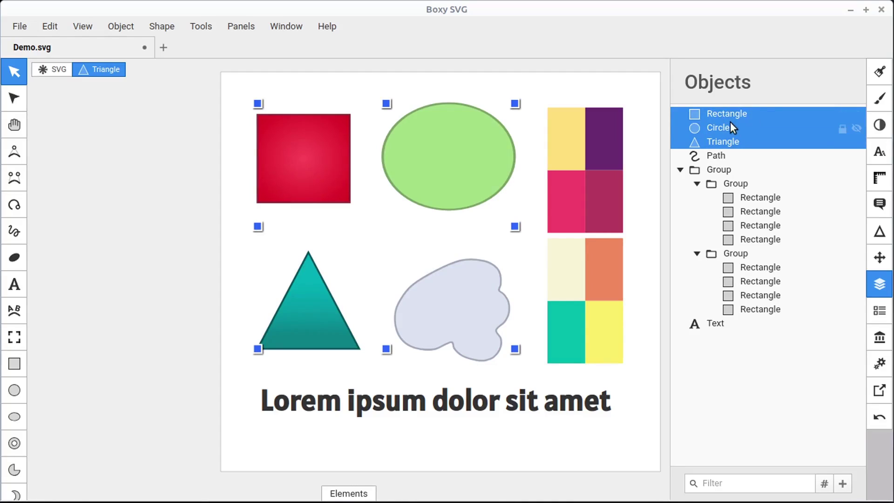
{"action": "mouse_move", "coordinate": [454, 167]}
{"action": "left_mouse_down"}
{"action": "mouse_move", "coordinate": [413, 225]}
{"action": "mouse_move", "coordinate": [473, 203]}
{"action": "mouse_move", "coordinate": [453, 156]}
{"action": "left_mouse_up"}
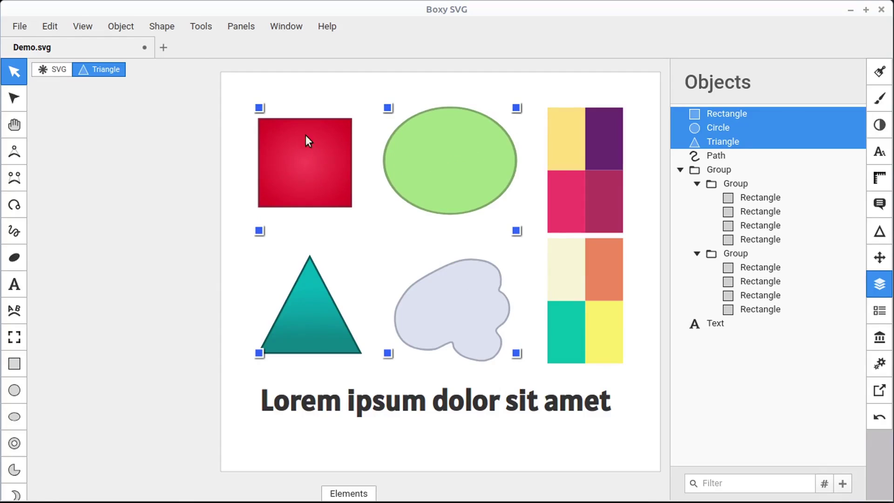
Group the red square, green ellipse and teal triangle and expand the new group's contents
{"action": "left_click", "coordinate": [128, 26]}
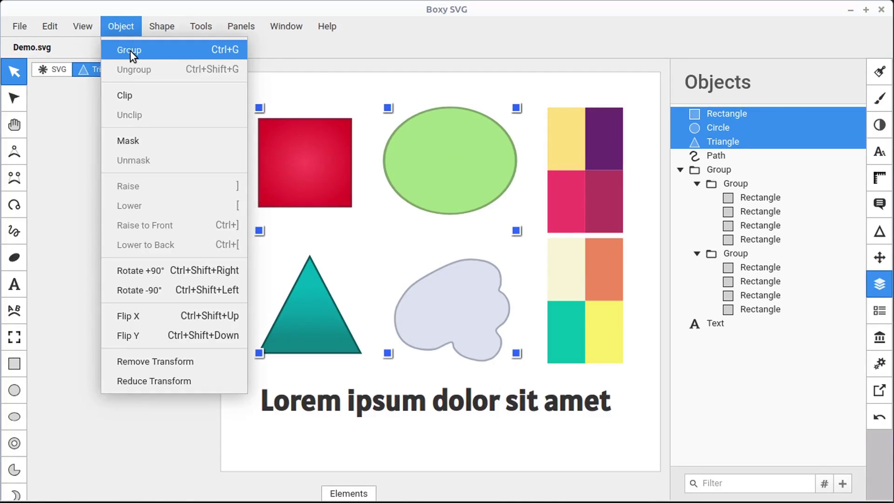
{"action": "left_click", "coordinate": [130, 51]}
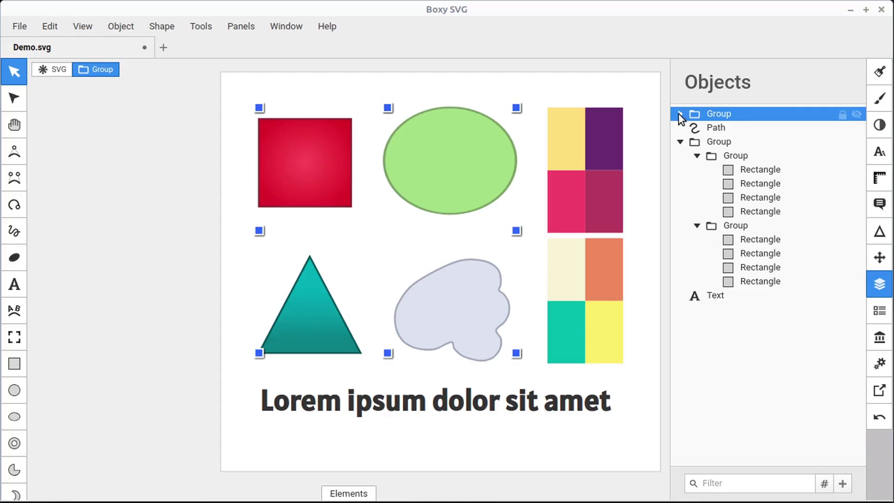
{"action": "left_click", "coordinate": [680, 113]}
{"action": "left_click", "coordinate": [493, 94]}
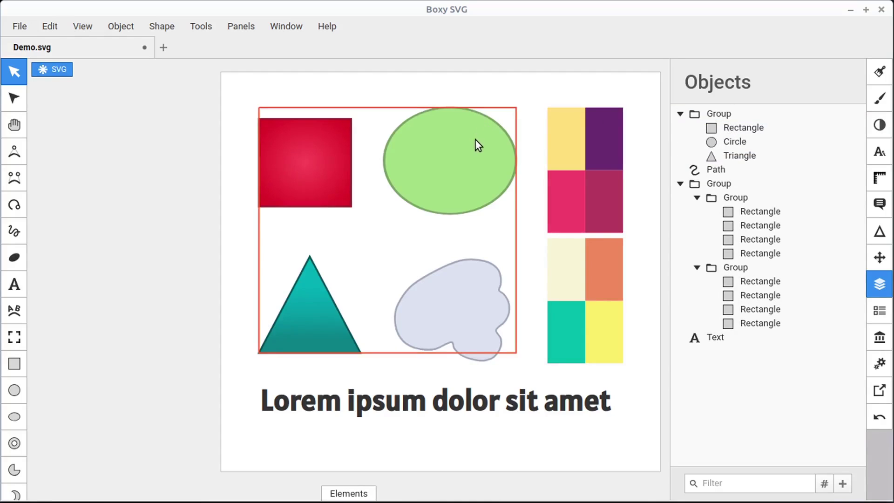
Shift the new group slightly up and right, shrink it from the top-right handle, then deselect
{"action": "left_click", "coordinate": [475, 139]}
{"action": "mouse_move", "coordinate": [467, 144]}
{"action": "left_mouse_down"}
{"action": "mouse_move", "coordinate": [475, 120]}
{"action": "mouse_move", "coordinate": [475, 132]}
{"action": "left_mouse_up"}
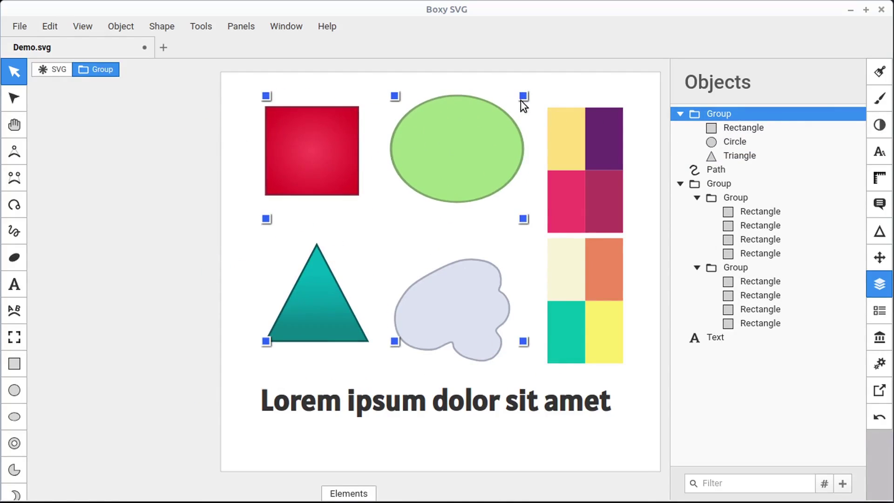
{"action": "mouse_move", "coordinate": [522, 101]}
{"action": "left_mouse_down"}
{"action": "mouse_move", "coordinate": [461, 148]}
{"action": "mouse_move", "coordinate": [512, 111]}
{"action": "left_mouse_up"}
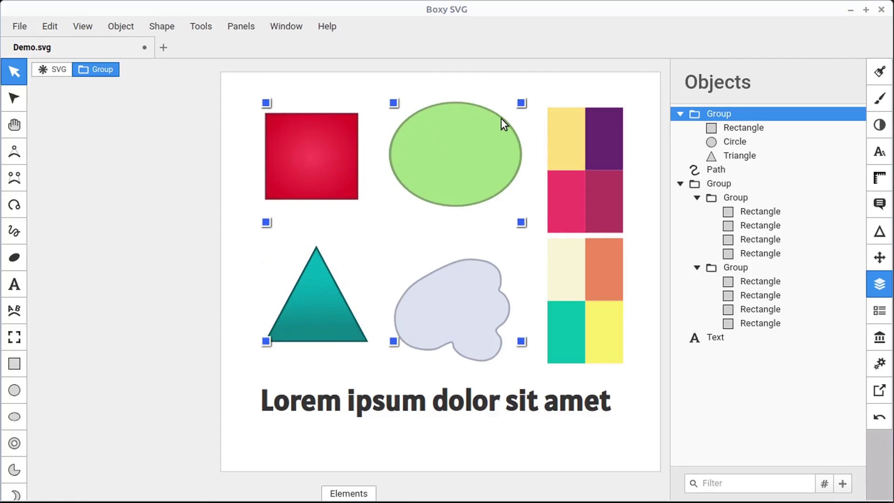
{"action": "left_click", "coordinate": [554, 84]}
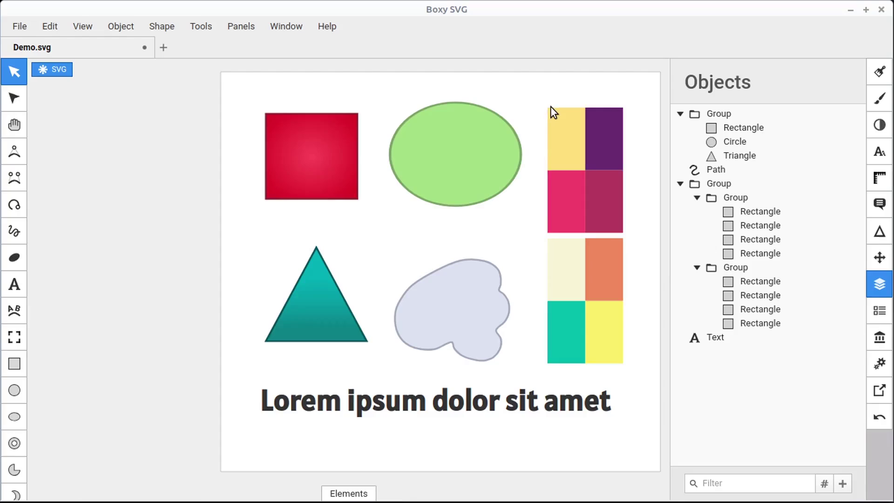
Select the <g> element in the element inspector and ungroup the rectangle, circle and triangle
{"action": "left_click", "coordinate": [353, 495]}
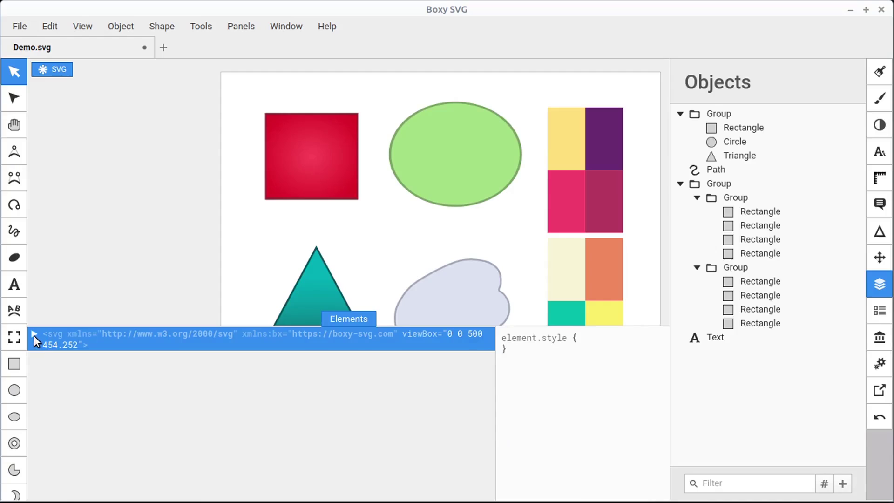
{"action": "left_click", "coordinate": [34, 334]}
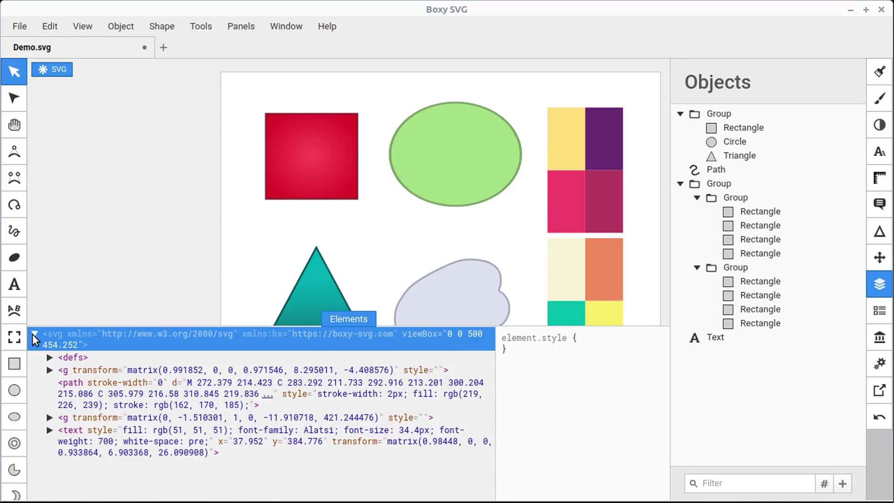
{"action": "left_click", "coordinate": [138, 370]}
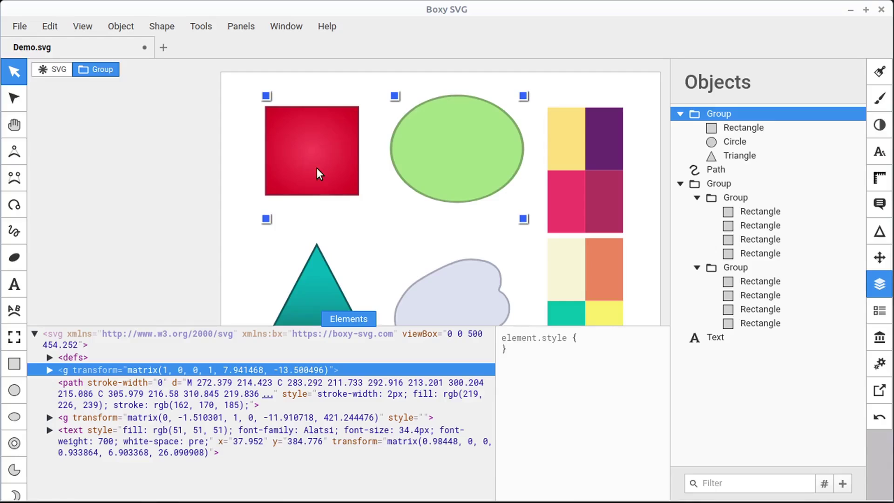
{"action": "left_click", "coordinate": [122, 28]}
{"action": "left_click", "coordinate": [133, 66]}
{"action": "left_click", "coordinate": [235, 160]}
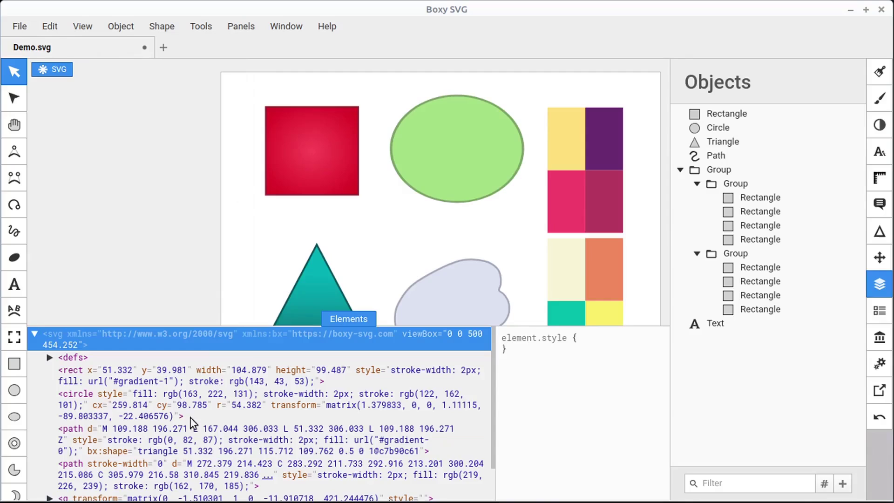
{"action": "left_click", "coordinate": [489, 391]}
Drag the green ellipse down-left, then back up and to the right
{"action": "left_click", "coordinate": [281, 156]}
{"action": "left_click_drag", "start_coordinate": [470, 152], "coordinate": [440, 200]}
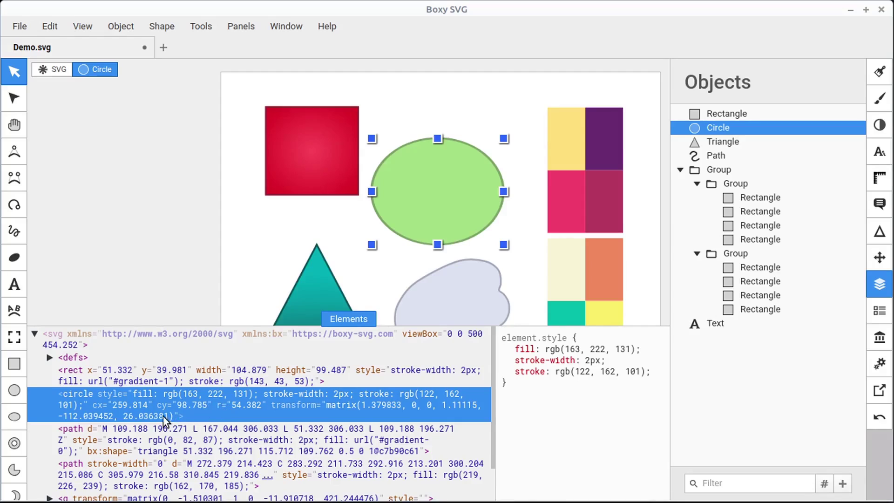
{"action": "left_click_drag", "start_coordinate": [422, 188], "coordinate": [430, 174]}
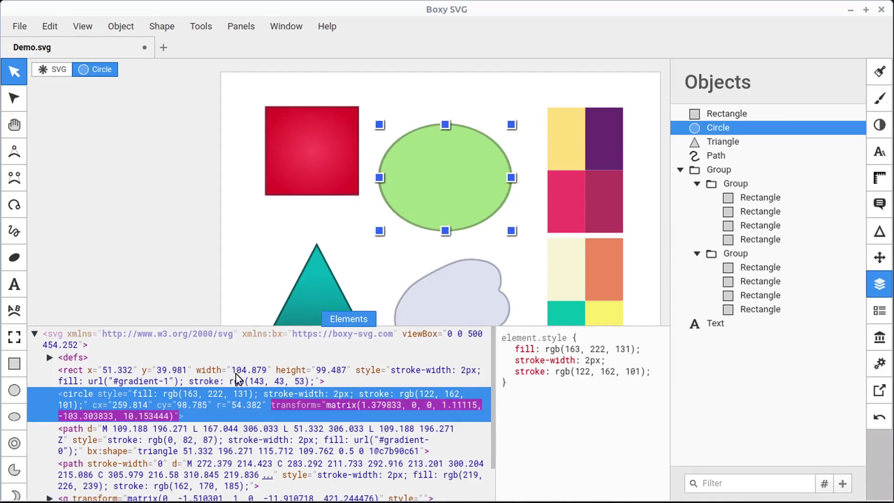
Edit the ellipse's style attribute, changing green 222 to 122 for fill rgb(163, 122, 131)
{"action": "double_click", "coordinate": [214, 393]}
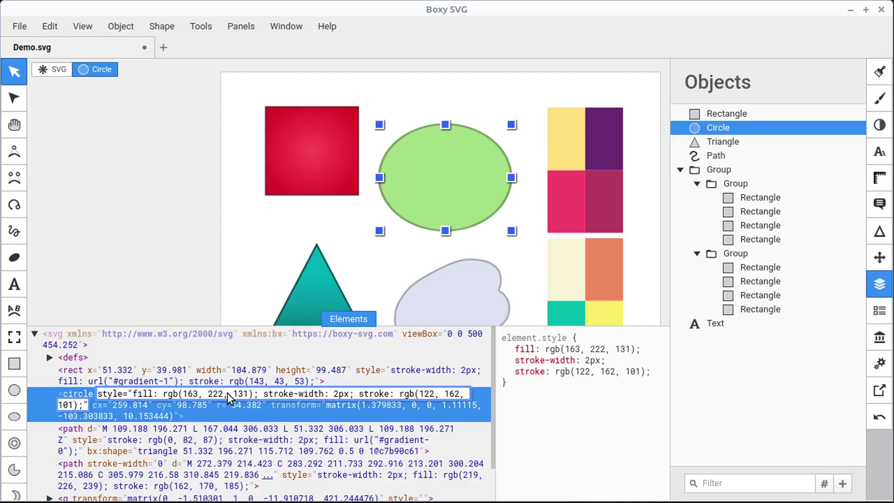
{"action": "key", "text": "BackSpace"}
{"action": "type", "text": "1"}
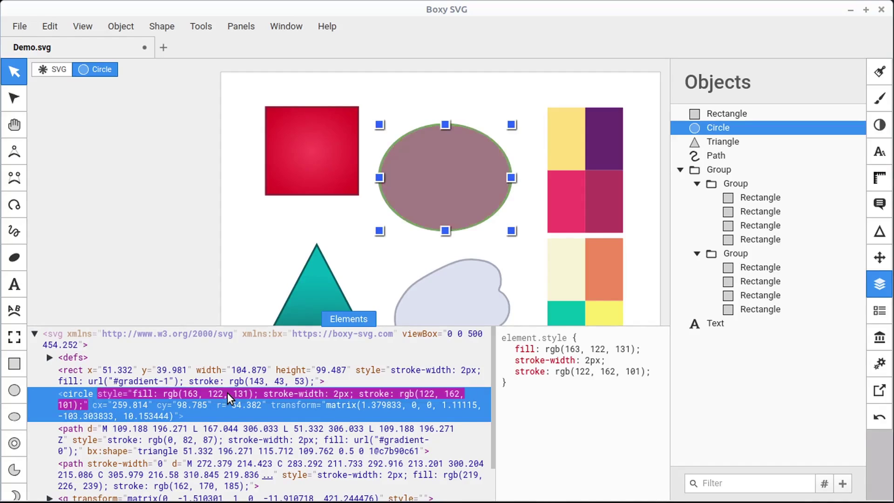
{"action": "left_click", "coordinate": [461, 191]}
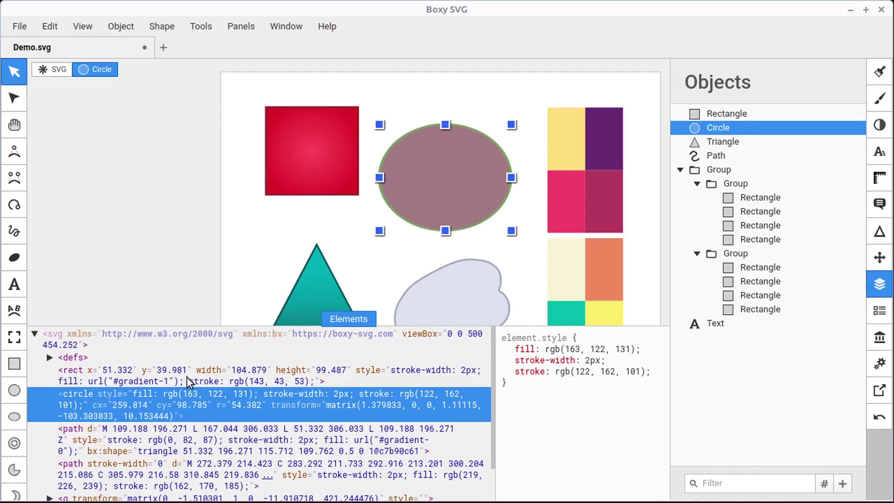
Select the cloud path in the Elements panel and drag it up to overlap the ellipse's lower edge
{"action": "left_click", "coordinate": [321, 278]}
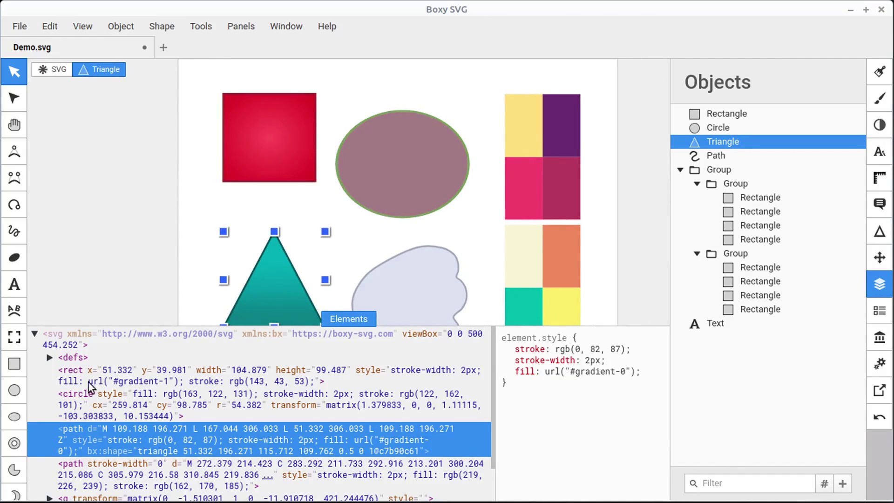
{"action": "left_click", "coordinate": [77, 394]}
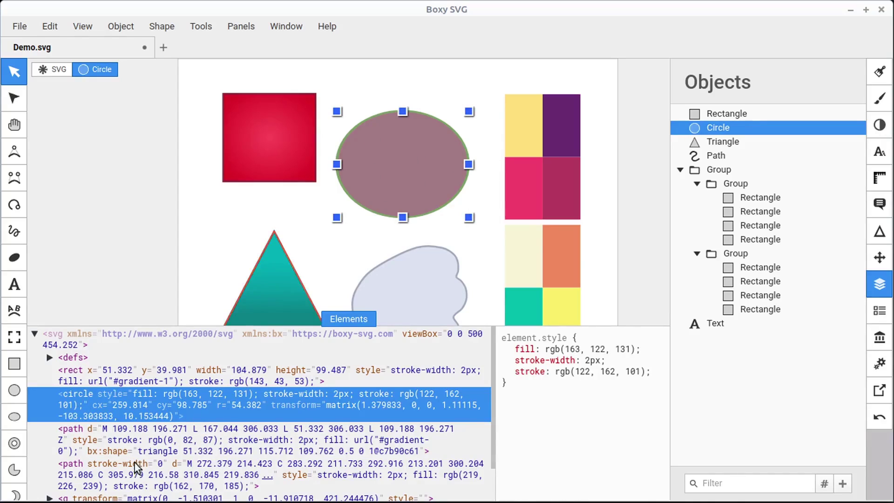
{"action": "left_click", "coordinate": [72, 469]}
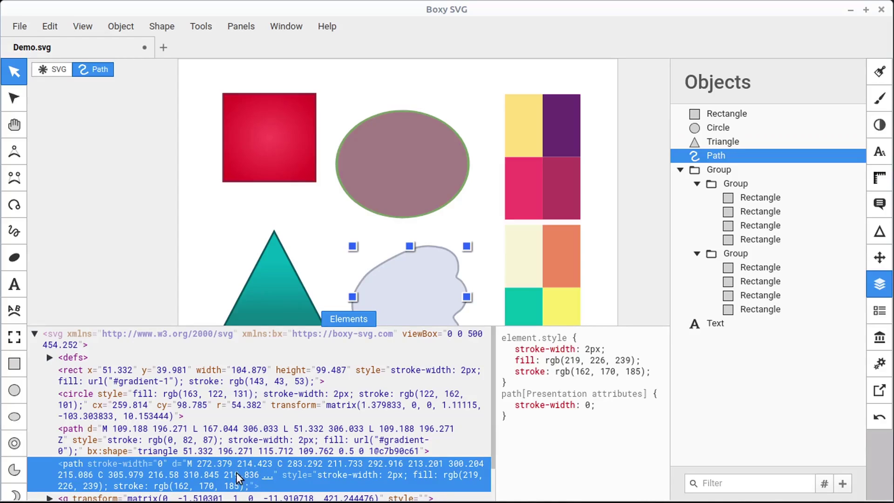
{"action": "left_click_drag", "start_coordinate": [409, 282], "coordinate": [431, 217]}
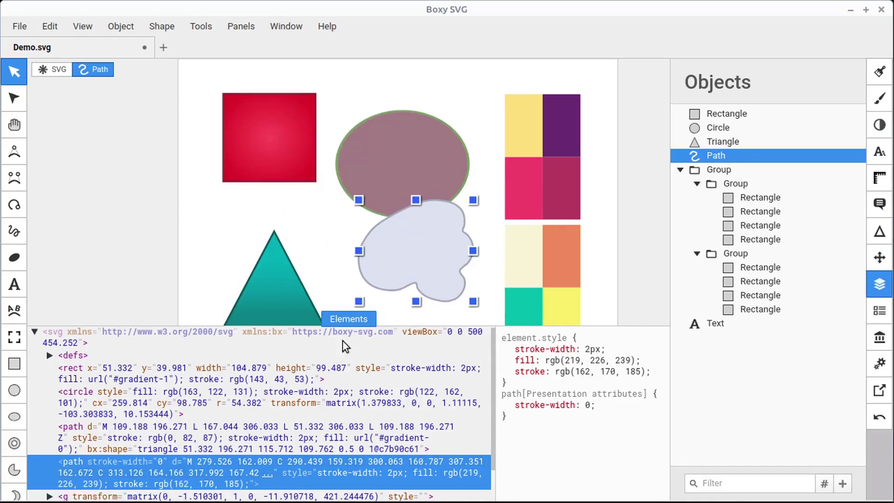
{"action": "left_click", "coordinate": [278, 289]}
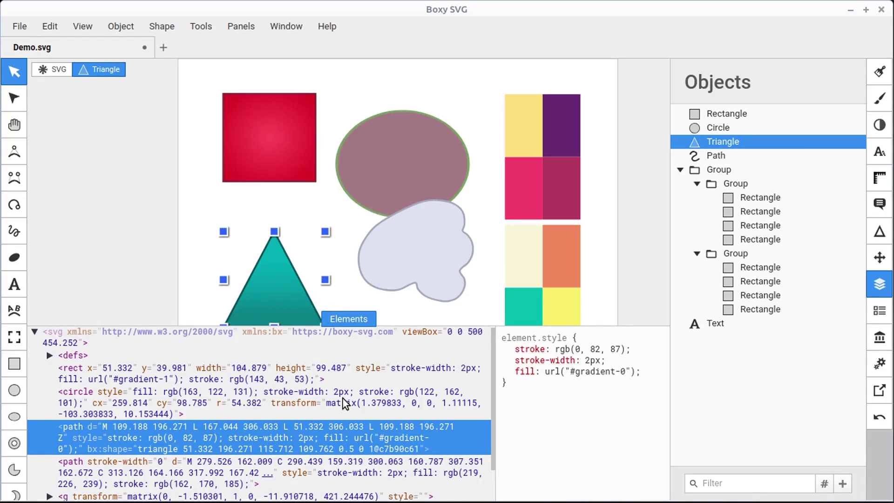
Close the Elements panel and rectangle-select the red square, then the ellipse and cloud
{"action": "left_click", "coordinate": [353, 317]}
{"action": "left_click", "coordinate": [135, 196]}
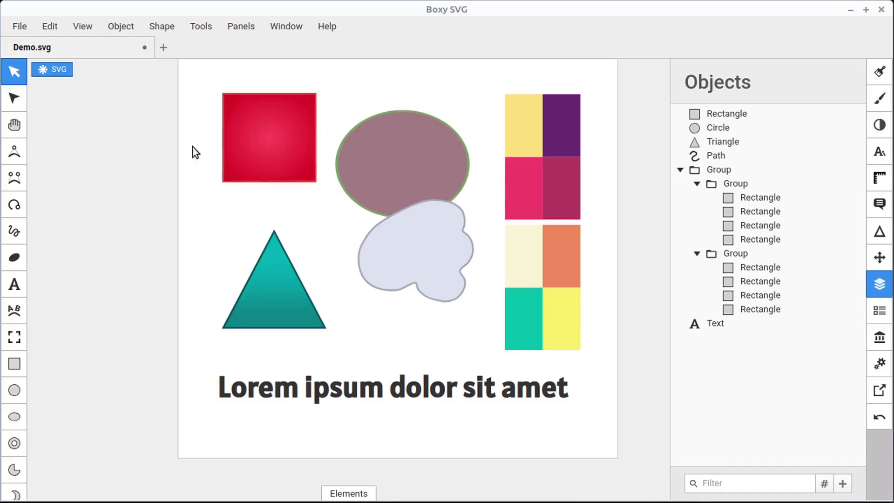
{"action": "left_click", "coordinate": [18, 69]}
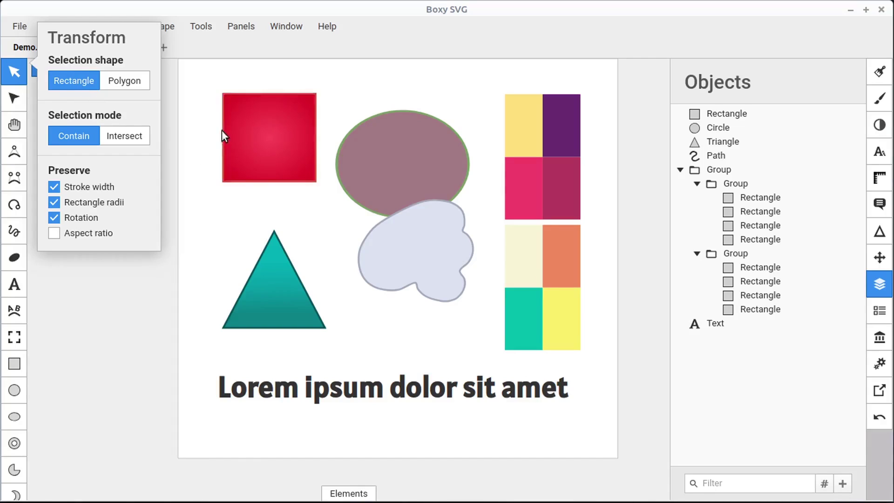
{"action": "left_click_drag", "start_coordinate": [202, 71], "coordinate": [353, 206]}
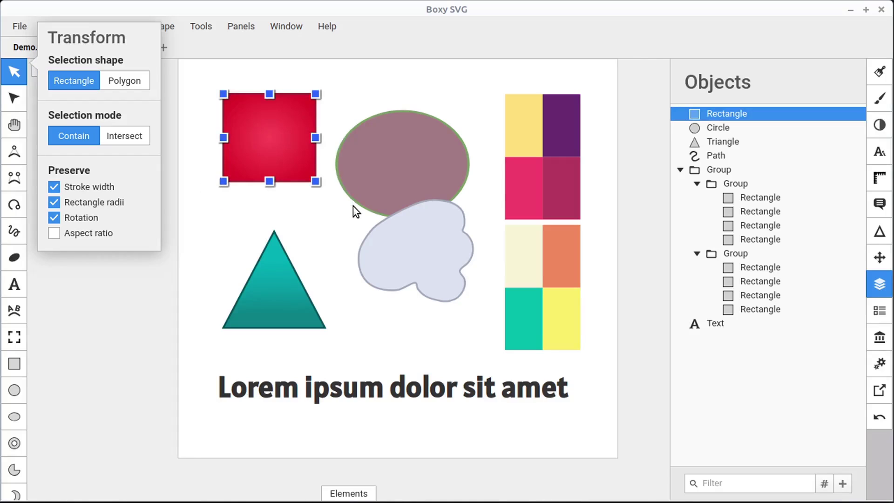
{"action": "left_click_drag", "start_coordinate": [328, 89], "coordinate": [499, 320]}
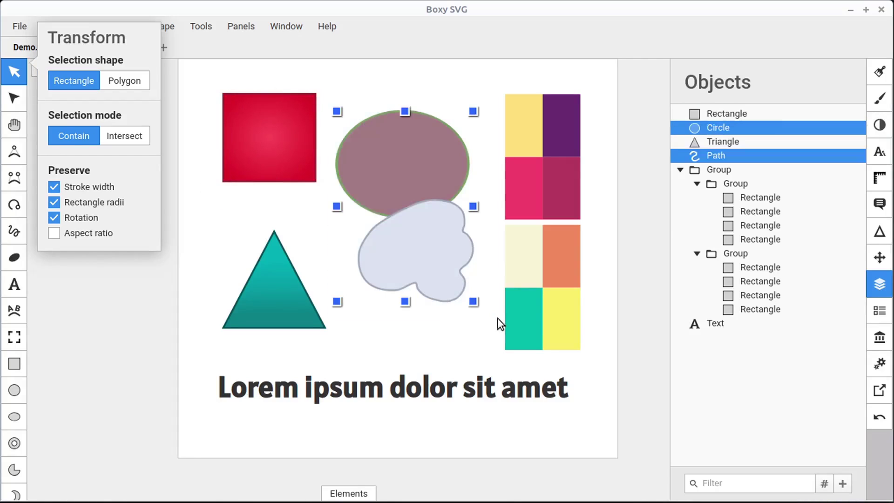
Lasso shapes with Polygon selection, then shrink the cloud and place it above the triangle
{"action": "left_click", "coordinate": [126, 81]}
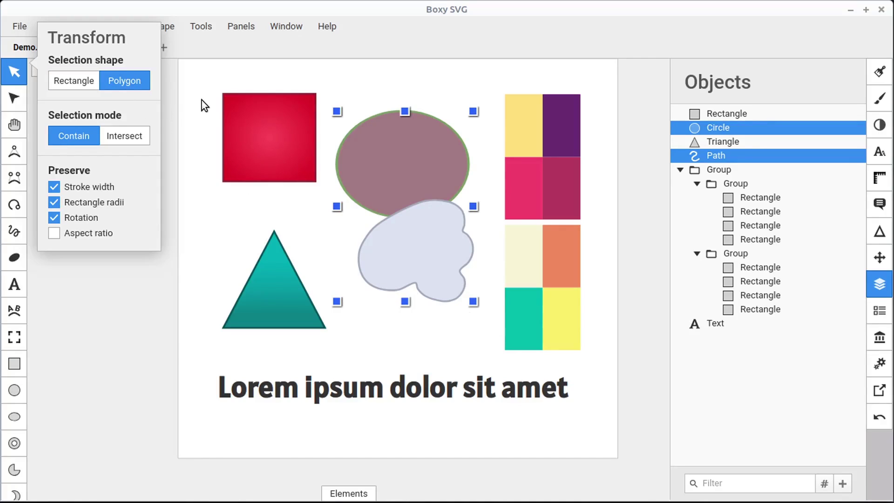
{"action": "mouse_move", "coordinate": [202, 101]}
{"action": "left_mouse_down"}
{"action": "mouse_move", "coordinate": [231, 65]}
{"action": "mouse_move", "coordinate": [265, 65]}
{"action": "mouse_move", "coordinate": [315, 79]}
{"action": "mouse_move", "coordinate": [334, 97]}
{"action": "mouse_move", "coordinate": [323, 197]}
{"action": "mouse_move", "coordinate": [271, 224]}
{"action": "mouse_move", "coordinate": [206, 211]}
{"action": "mouse_move", "coordinate": [196, 187]}
{"action": "left_mouse_up"}
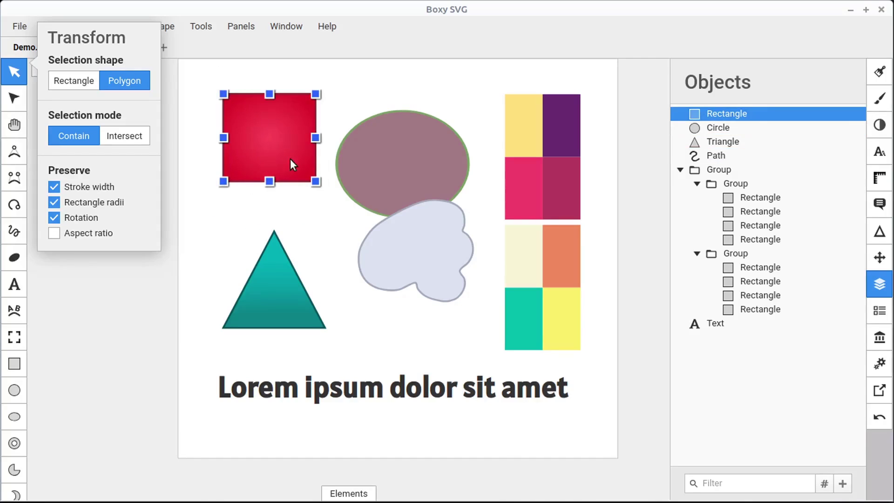
{"action": "mouse_move", "coordinate": [335, 194]}
{"action": "left_mouse_down"}
{"action": "mouse_move", "coordinate": [347, 95]}
{"action": "mouse_move", "coordinate": [410, 94]}
{"action": "mouse_move", "coordinate": [481, 133]}
{"action": "mouse_move", "coordinate": [490, 177]}
{"action": "mouse_move", "coordinate": [464, 224]}
{"action": "mouse_move", "coordinate": [359, 247]}
{"action": "left_mouse_up"}
{"action": "mouse_move", "coordinate": [232, 254]}
{"action": "left_mouse_down"}
{"action": "mouse_move", "coordinate": [220, 351]}
{"action": "mouse_move", "coordinate": [355, 317]}
{"action": "mouse_move", "coordinate": [287, 208]}
{"action": "mouse_move", "coordinate": [309, 228]}
{"action": "left_mouse_up"}
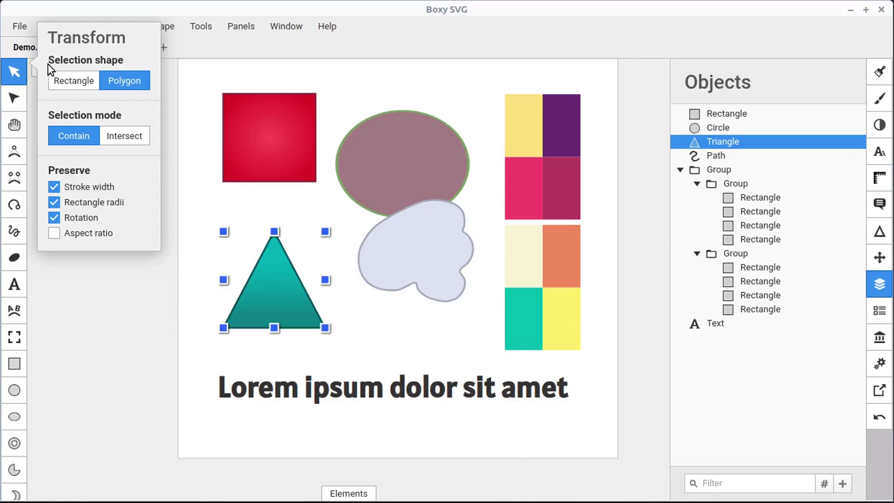
{"action": "left_click_drag", "start_coordinate": [431, 255], "coordinate": [356, 260]}
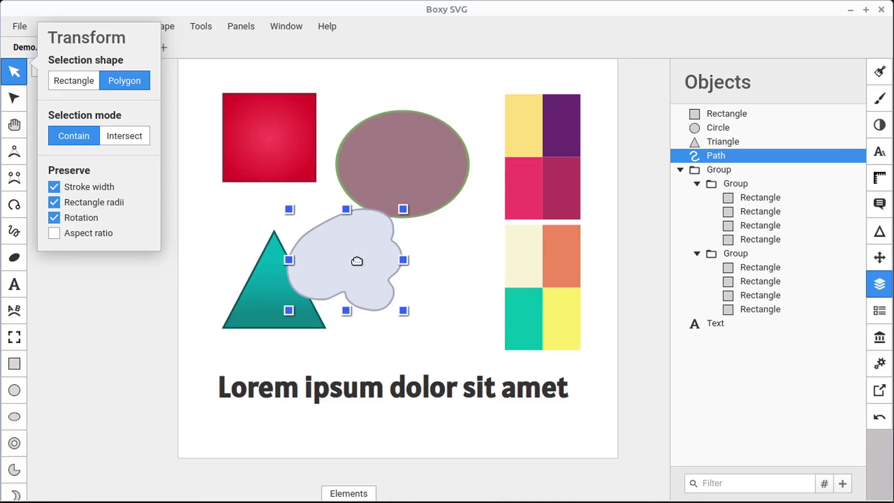
{"action": "left_click_drag", "start_coordinate": [402, 210], "coordinate": [318, 245]}
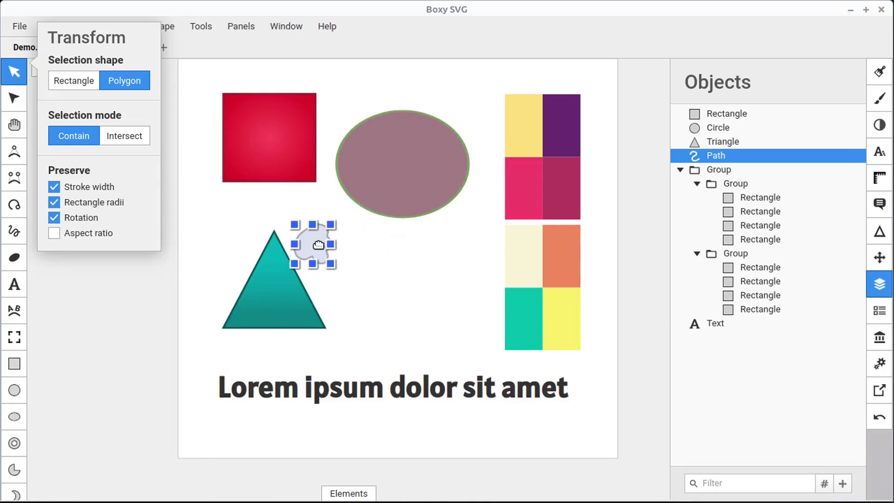
Rectangle-select and move the triangle and cloud together, then undo the move
{"action": "left_click", "coordinate": [73, 81]}
{"action": "left_click_drag", "start_coordinate": [187, 194], "coordinate": [345, 343]}
{"action": "left_click_drag", "start_coordinate": [277, 293], "coordinate": [244, 308]}
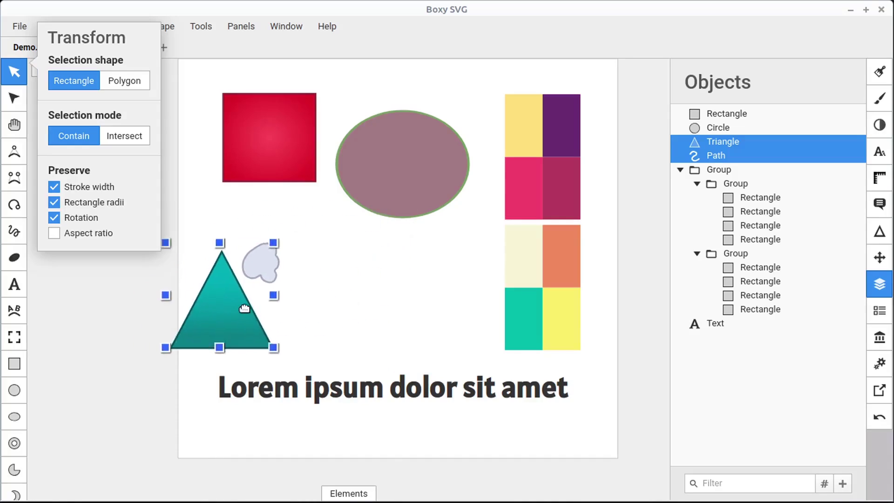
{"action": "key", "text": "ctrl+z"}
{"action": "left_click", "coordinate": [191, 191]}
Trace the triangle with Polygon selection, then rectangle-select the triangle and cloud together
{"action": "left_click", "coordinate": [123, 84]}
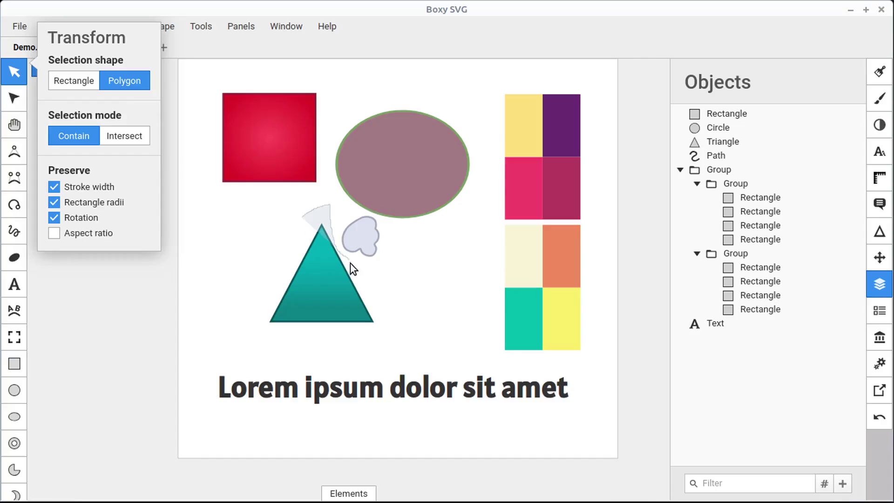
{"action": "mouse_move", "coordinate": [350, 263]}
{"action": "left_mouse_down"}
{"action": "mouse_move", "coordinate": [379, 319]}
{"action": "mouse_move", "coordinate": [311, 346]}
{"action": "mouse_move", "coordinate": [251, 312]}
{"action": "mouse_move", "coordinate": [258, 283]}
{"action": "mouse_move", "coordinate": [308, 251]}
{"action": "left_mouse_up"}
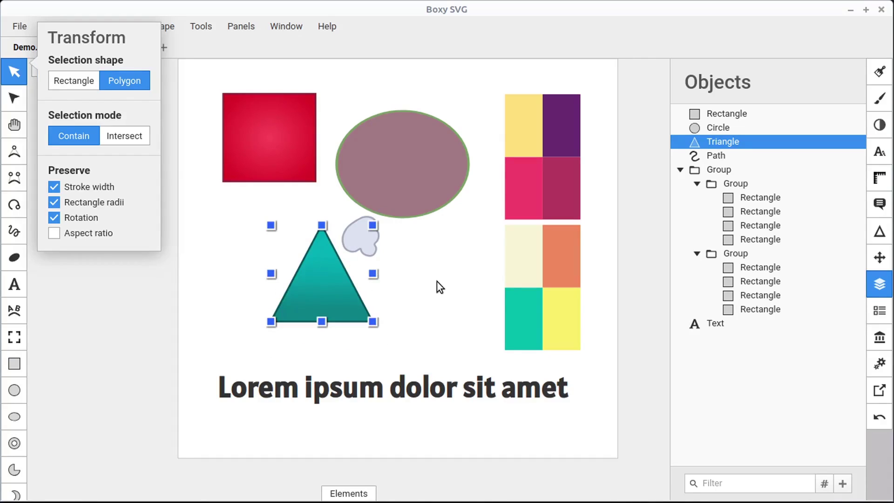
{"action": "left_click", "coordinate": [276, 220]}
{"action": "left_click", "coordinate": [72, 82]}
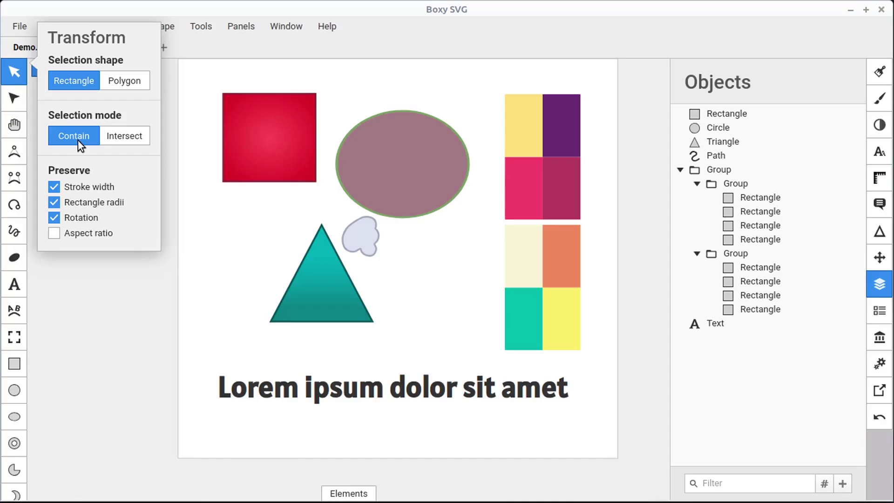
{"action": "left_click_drag", "start_coordinate": [225, 188], "coordinate": [404, 349]}
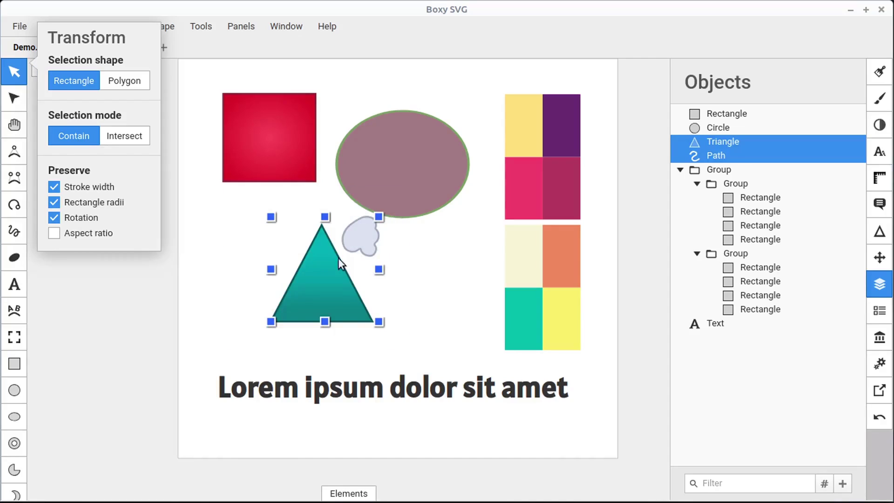
Use partial-touch selection mode to pick the red square, ellipse and triangle
{"action": "left_click", "coordinate": [205, 251]}
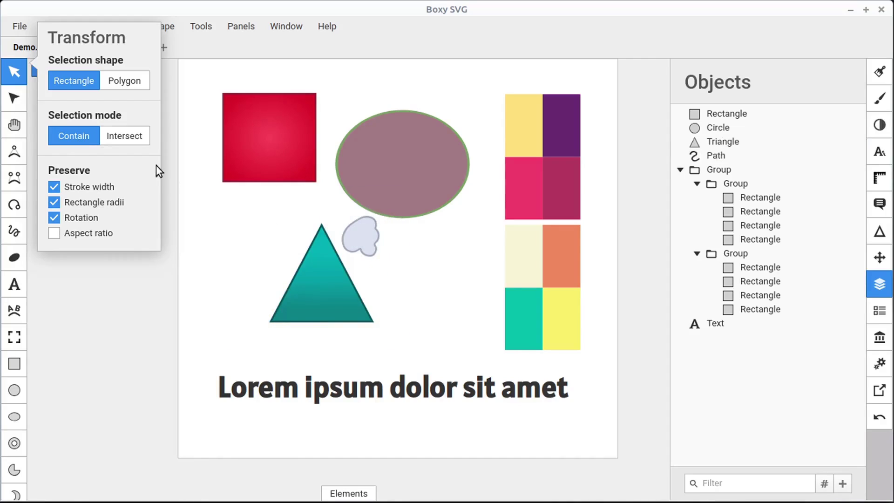
{"action": "left_click", "coordinate": [128, 140]}
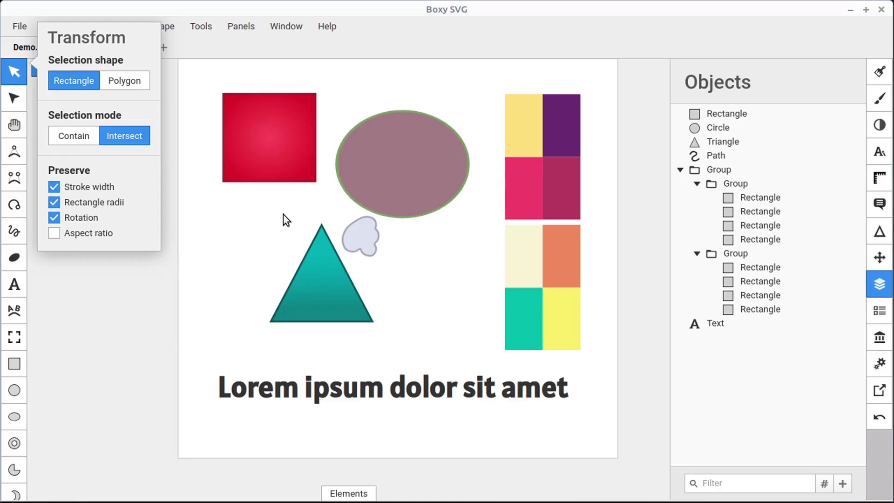
{"action": "left_click_drag", "start_coordinate": [283, 214], "coordinate": [253, 154]}
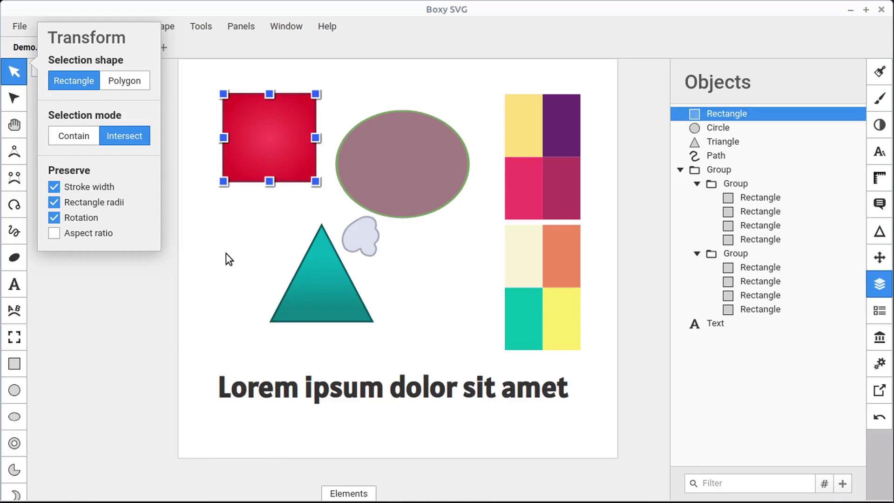
{"action": "left_click_drag", "start_coordinate": [340, 93], "coordinate": [380, 139]}
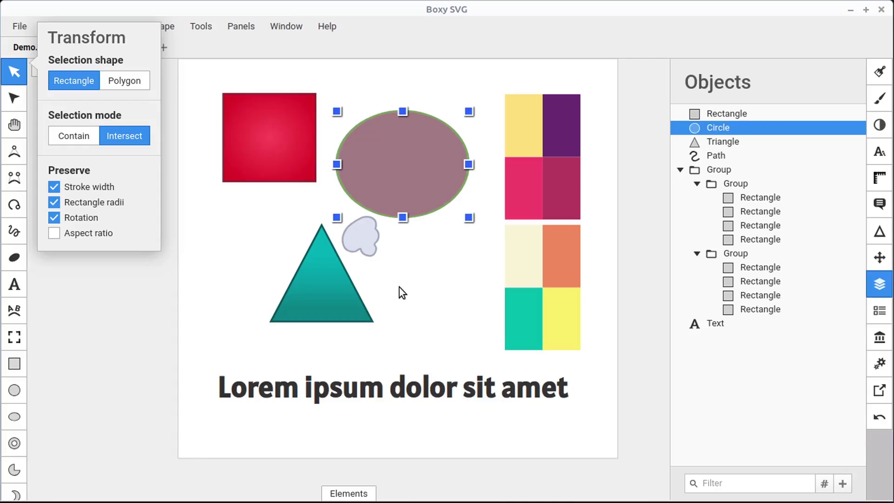
{"action": "left_click_drag", "start_coordinate": [353, 328], "coordinate": [342, 336]}
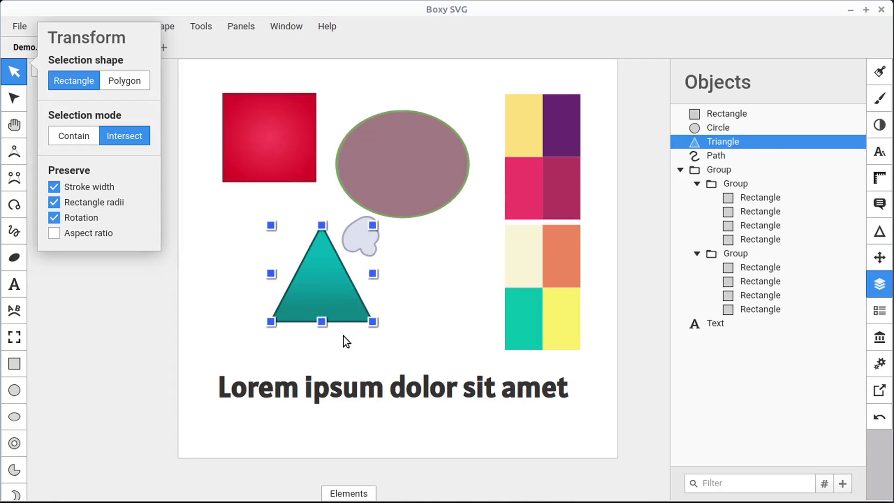
{"action": "left_click", "coordinate": [423, 281]}
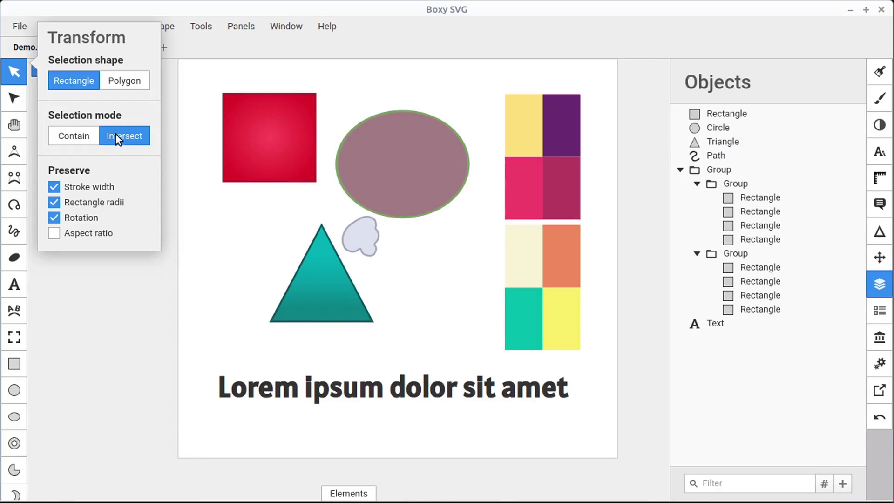
Polygon-select the ellipse, triangle and cloud and nudge them slightly up and left
{"action": "left_click", "coordinate": [125, 82]}
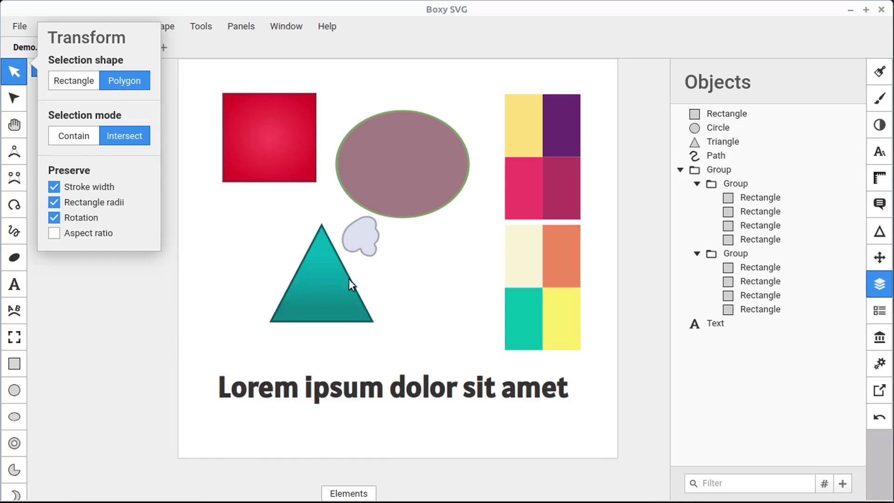
{"action": "mouse_move", "coordinate": [348, 279]}
{"action": "left_mouse_down"}
{"action": "mouse_move", "coordinate": [344, 238]}
{"action": "mouse_move", "coordinate": [404, 188]}
{"action": "mouse_move", "coordinate": [411, 245]}
{"action": "left_mouse_up"}
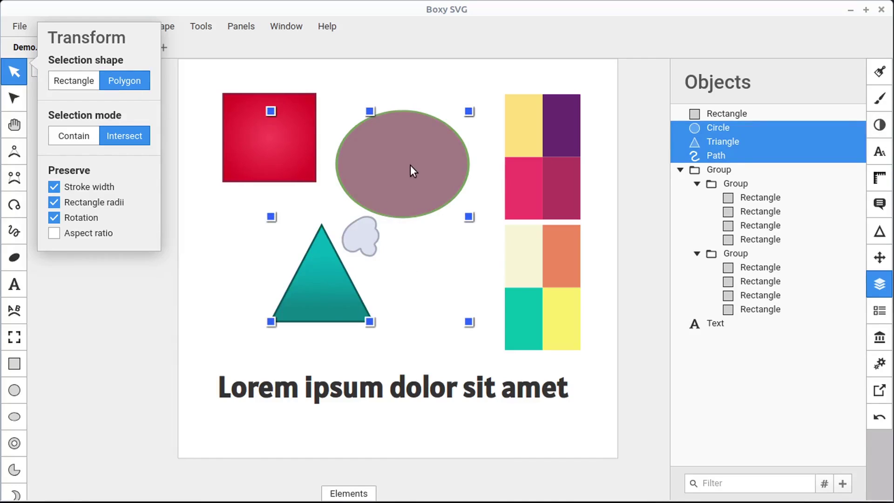
{"action": "mouse_move", "coordinate": [411, 167]}
{"action": "left_mouse_down"}
{"action": "mouse_move", "coordinate": [274, 218]}
{"action": "mouse_move", "coordinate": [381, 138]}
{"action": "mouse_move", "coordinate": [400, 161]}
{"action": "left_mouse_up"}
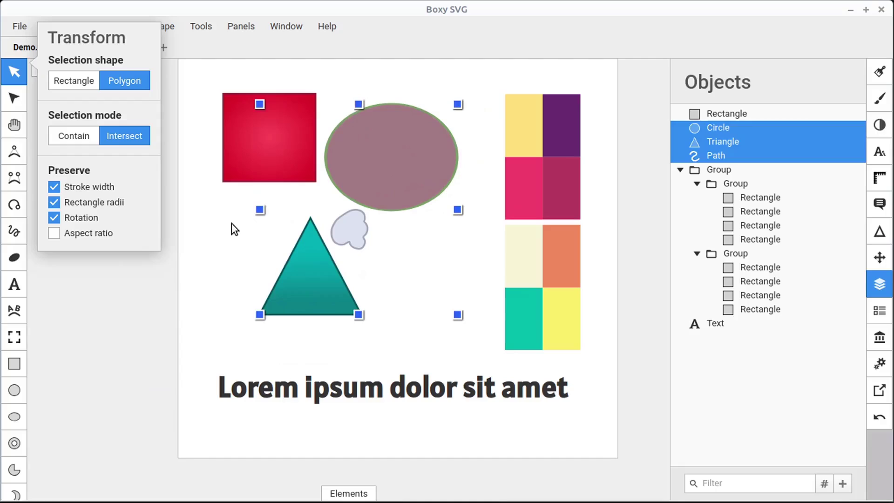
Restore Contain mode and Rectangle selection shape
{"action": "left_click", "coordinate": [231, 224]}
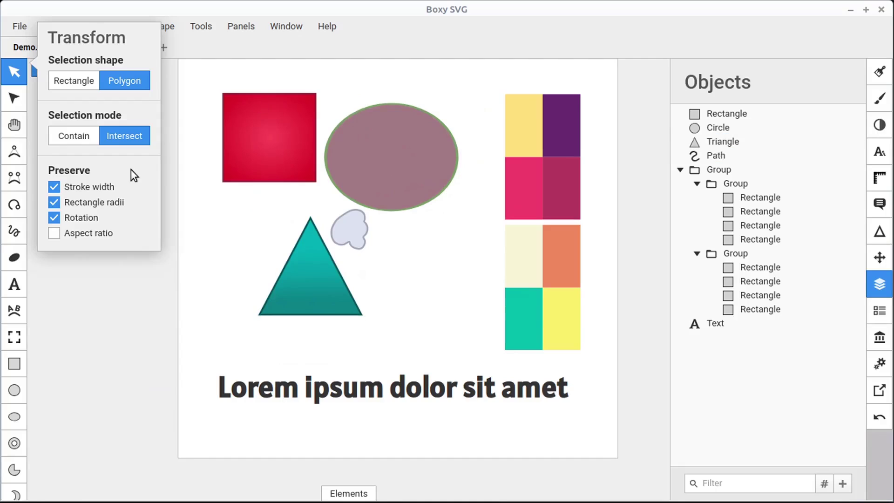
{"action": "left_click", "coordinate": [82, 134]}
{"action": "left_click", "coordinate": [80, 82]}
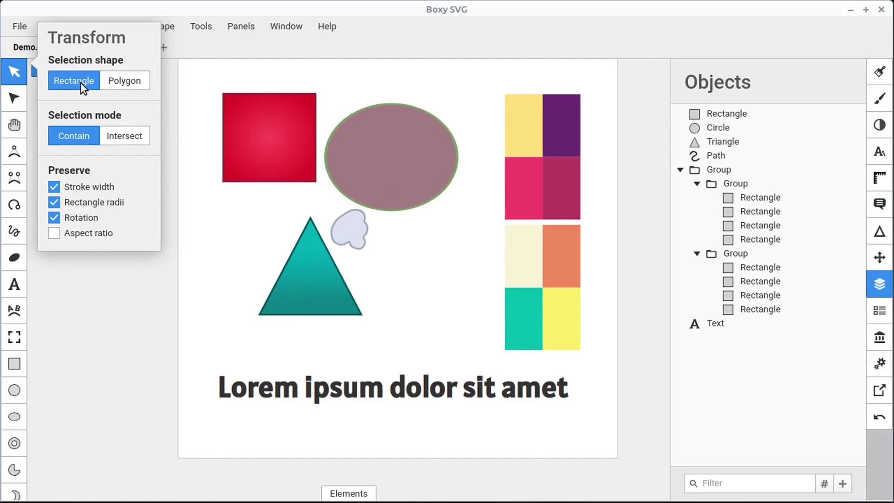
Round the red square's corners with the Edit tool's corner handle
{"action": "left_click", "coordinate": [15, 71]}
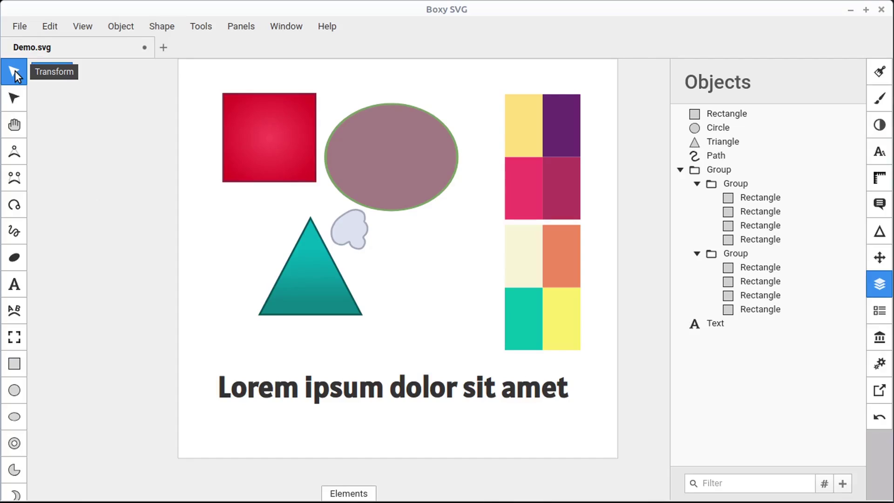
{"action": "left_click", "coordinate": [16, 98]}
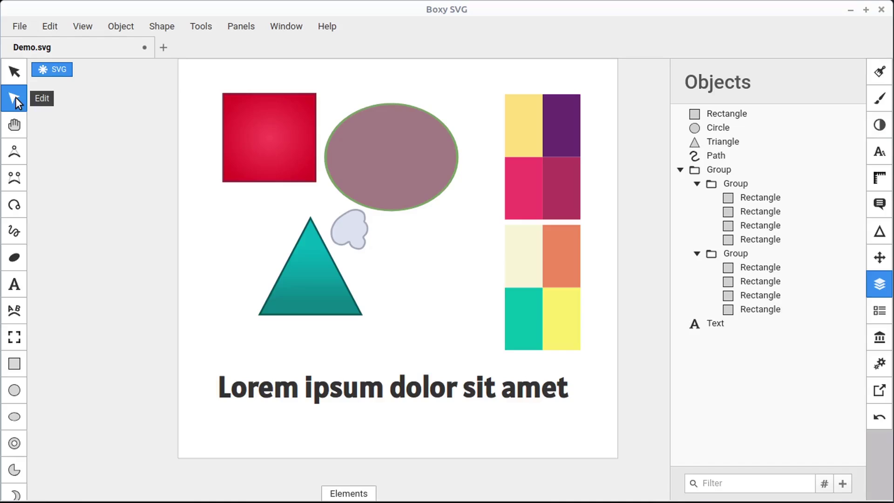
{"action": "left_click", "coordinate": [294, 133]}
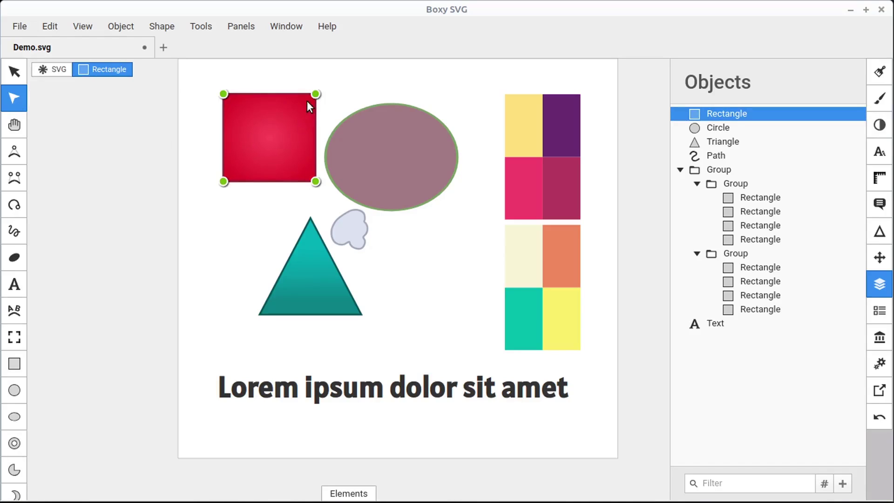
{"action": "left_click_drag", "start_coordinate": [315, 94], "coordinate": [292, 96]}
Drag the teal triangle's apex left above its bottom-left corner to make a right triangle
{"action": "left_click", "coordinate": [341, 310]}
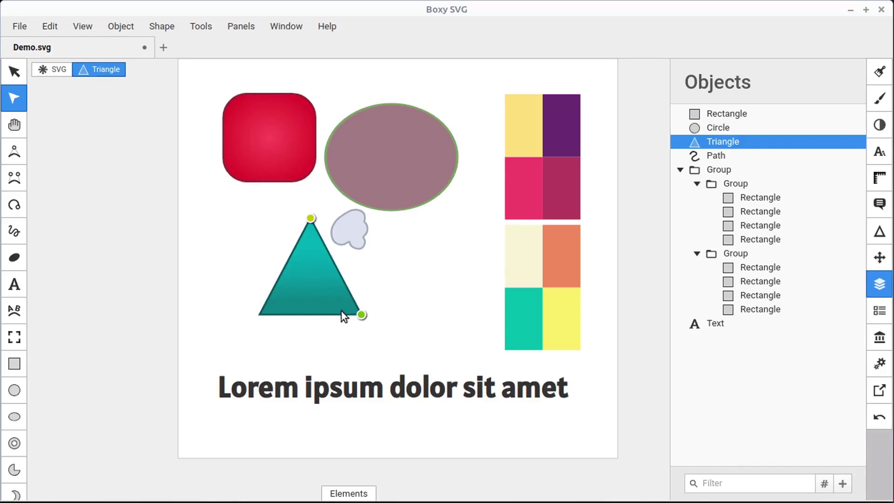
{"action": "mouse_move", "coordinate": [366, 317]}
{"action": "left_mouse_down"}
{"action": "mouse_move", "coordinate": [347, 265]}
{"action": "mouse_move", "coordinate": [362, 315]}
{"action": "left_mouse_up"}
{"action": "left_click_drag", "start_coordinate": [309, 218], "coordinate": [254, 220]}
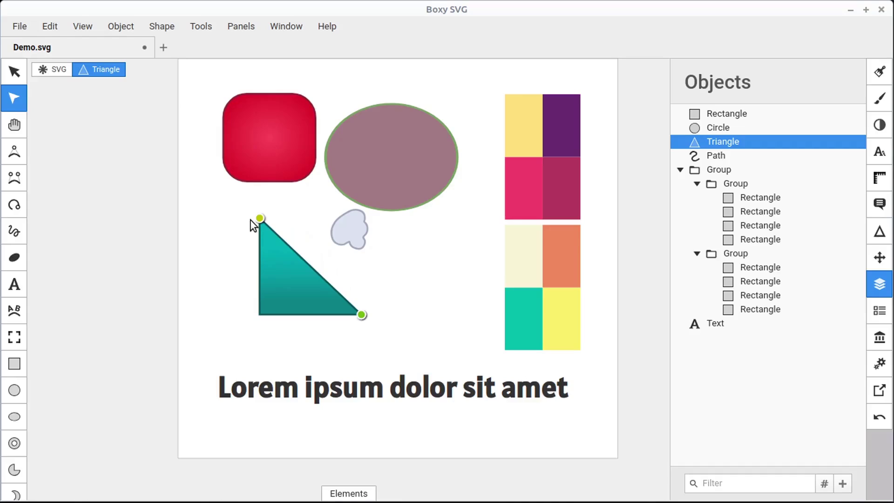
Pull out a cloud node handle, scale the cloud up, drag a node up-left, and add a node
{"action": "left_click", "coordinate": [351, 231]}
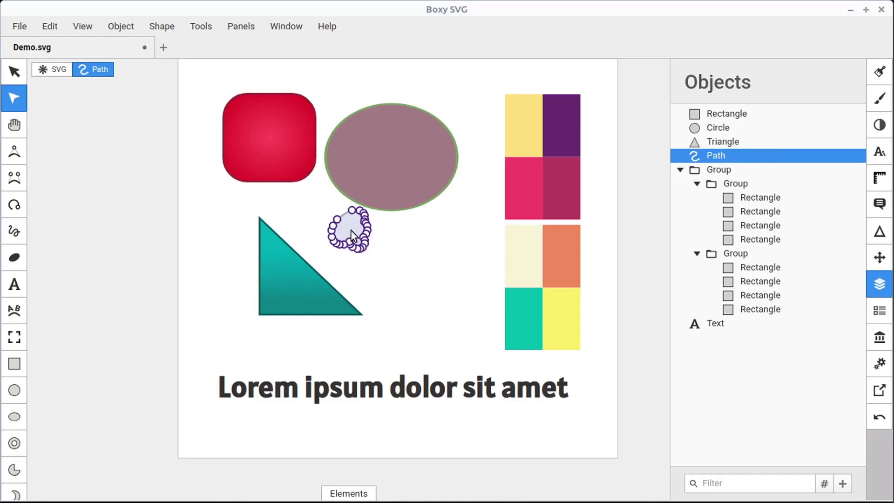
{"action": "left_click_drag", "start_coordinate": [368, 228], "coordinate": [395, 225]}
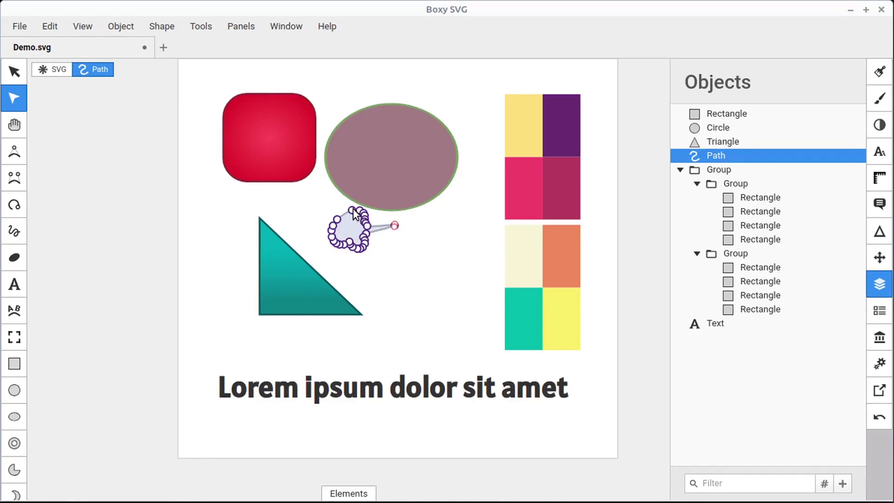
{"action": "left_click", "coordinate": [14, 72]}
{"action": "left_click_drag", "start_coordinate": [396, 249], "coordinate": [506, 341]}
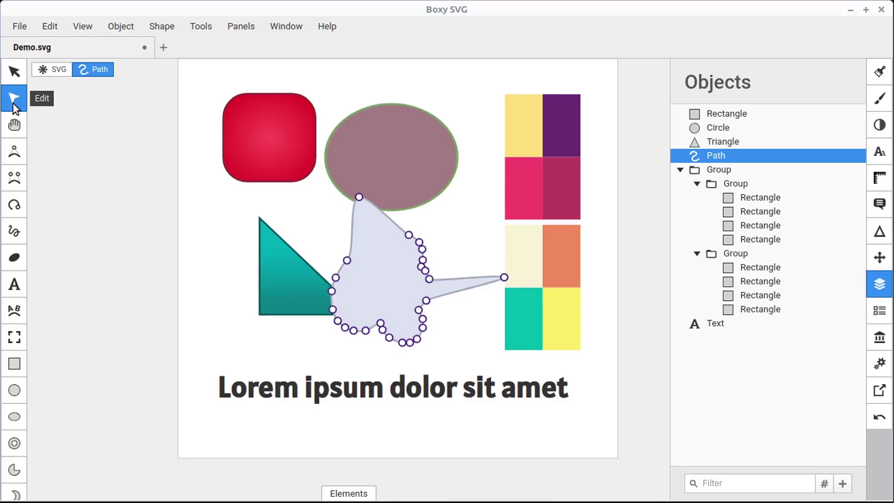
{"action": "left_click_drag", "start_coordinate": [347, 260], "coordinate": [306, 206]}
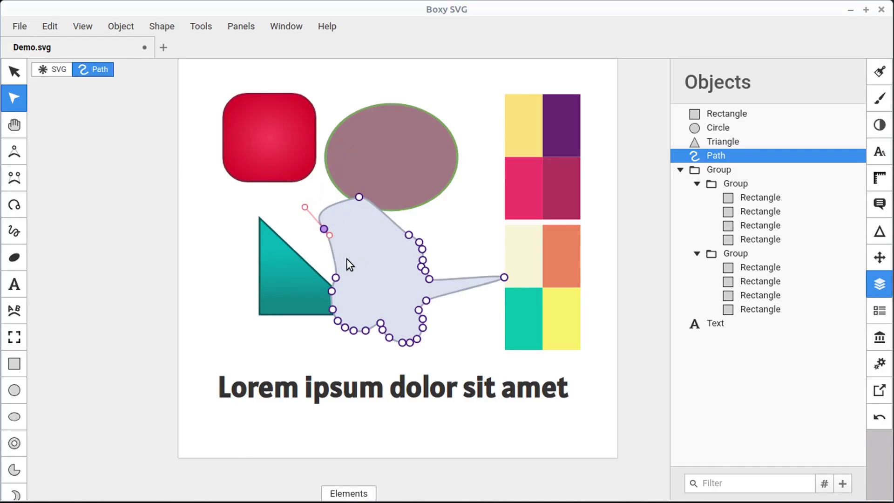
{"action": "double_click", "coordinate": [395, 227]}
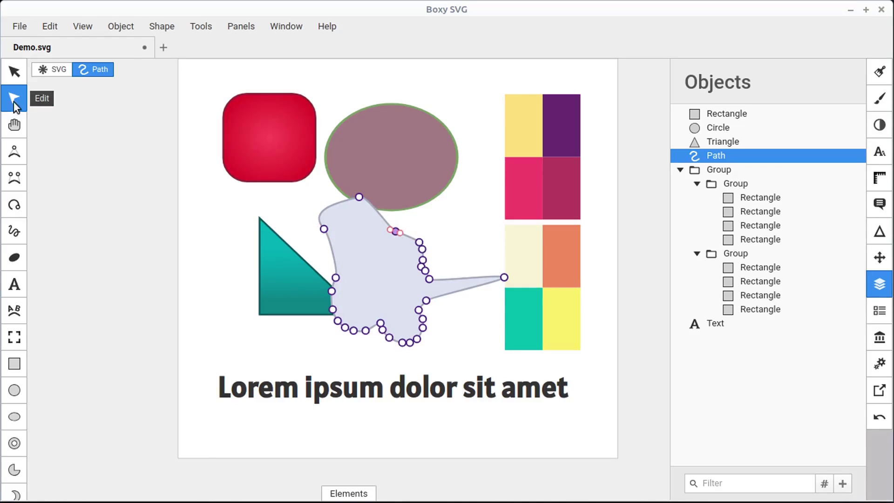
Shrink the mauve ellipse by its radius handle and open the red square's Fill panel
{"action": "left_click", "coordinate": [366, 153]}
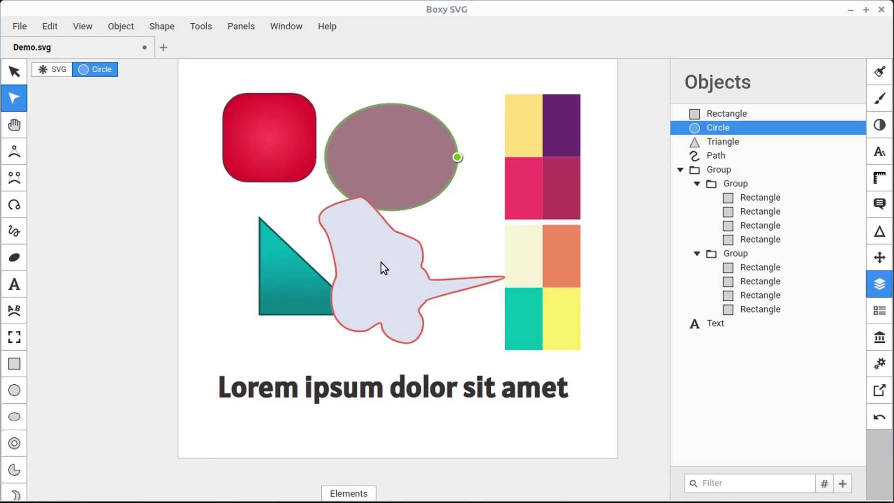
{"action": "left_click", "coordinate": [381, 262]}
{"action": "left_click", "coordinate": [416, 150]}
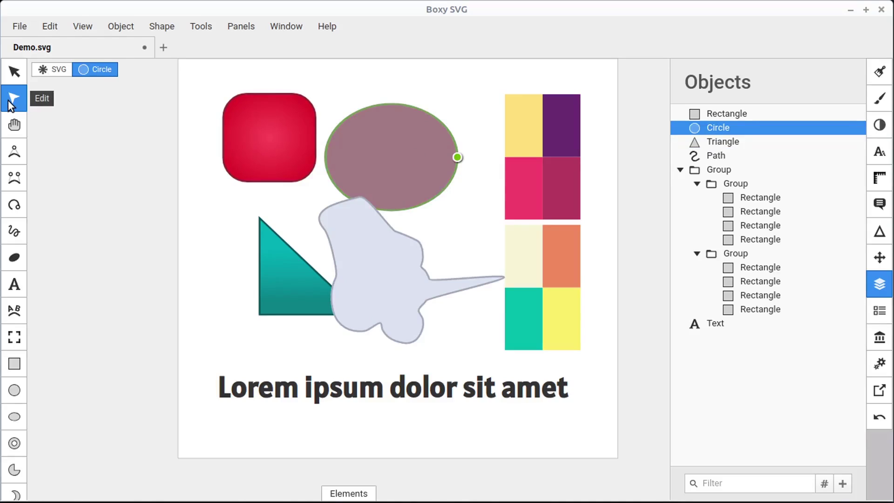
{"action": "left_click_drag", "start_coordinate": [457, 157], "coordinate": [438, 167]}
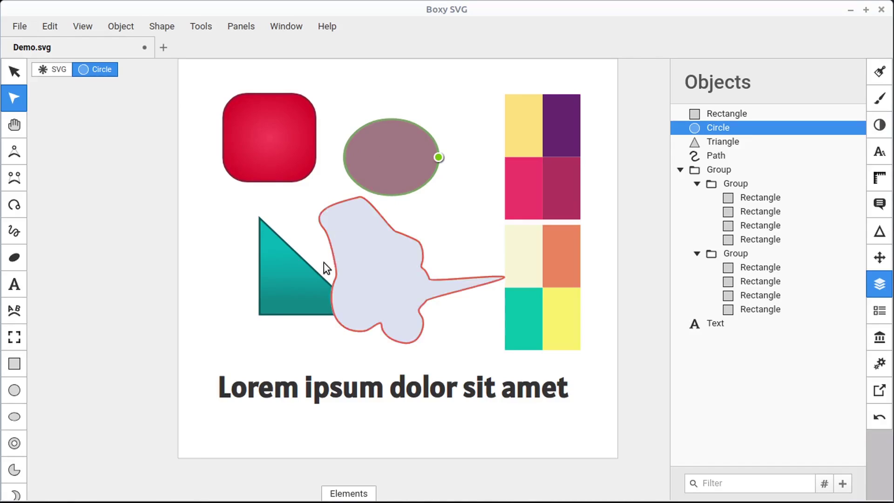
{"action": "left_click", "coordinate": [291, 148]}
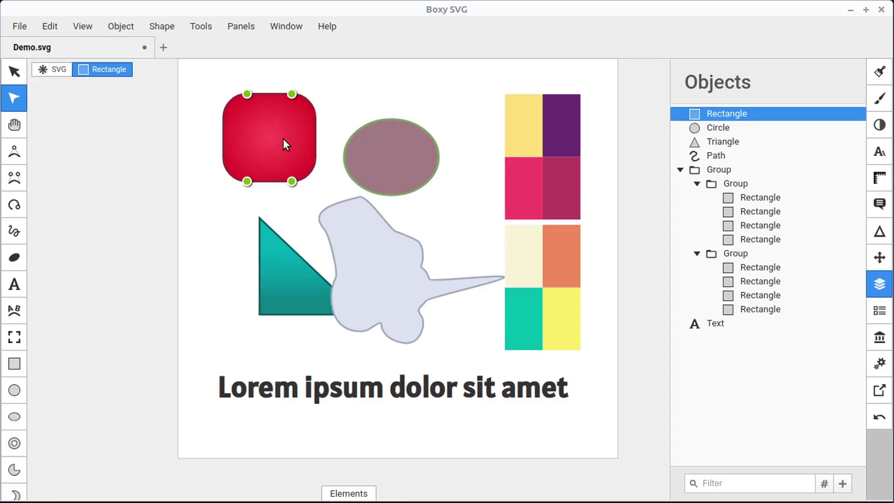
{"action": "left_click", "coordinate": [879, 72]}
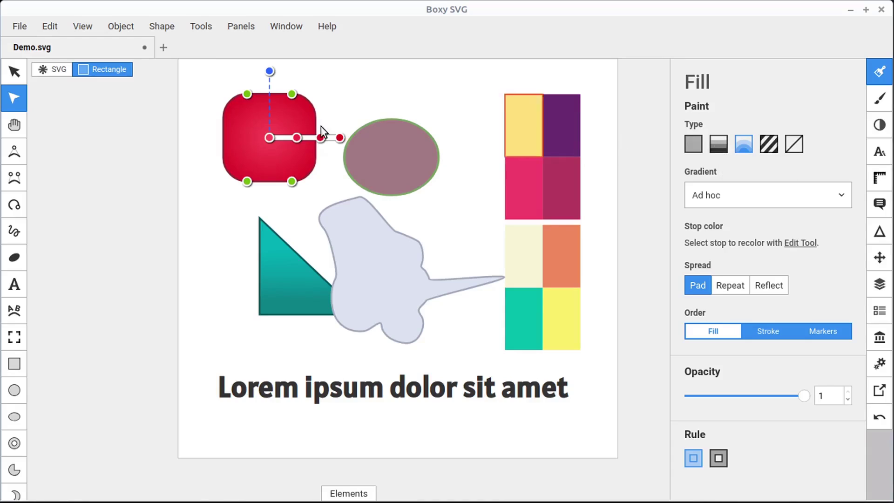
Make the square's radial gradient centre stop black (#000000) and drag stops to reshape it
{"action": "left_click_drag", "start_coordinate": [297, 138], "coordinate": [312, 138]}
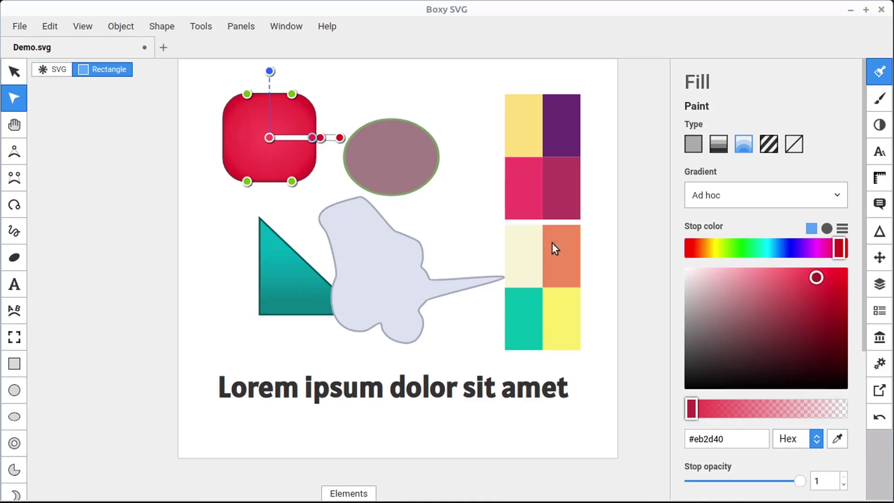
{"action": "left_click", "coordinate": [270, 138]}
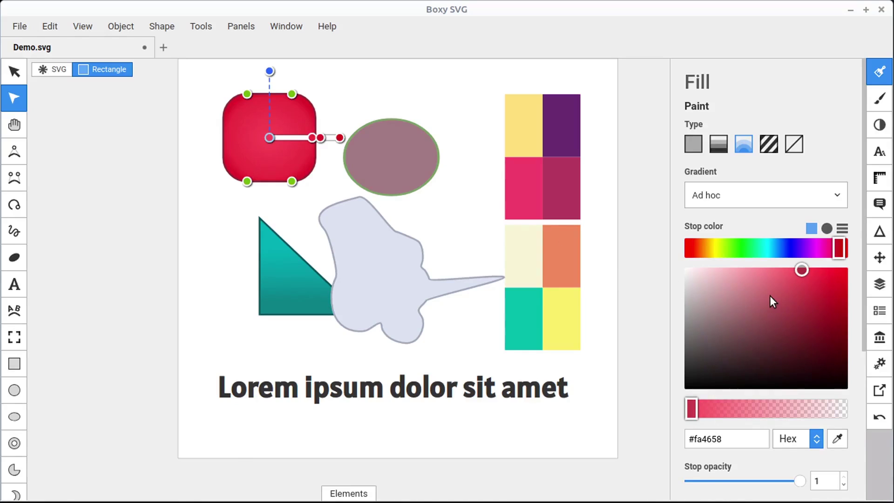
{"action": "left_click_drag", "start_coordinate": [770, 295], "coordinate": [664, 424]}
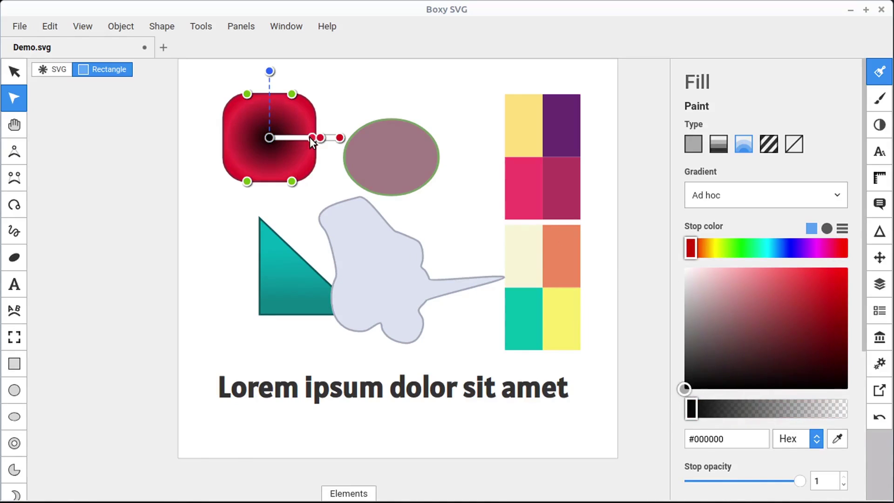
{"action": "left_click_drag", "start_coordinate": [312, 138], "coordinate": [359, 134]}
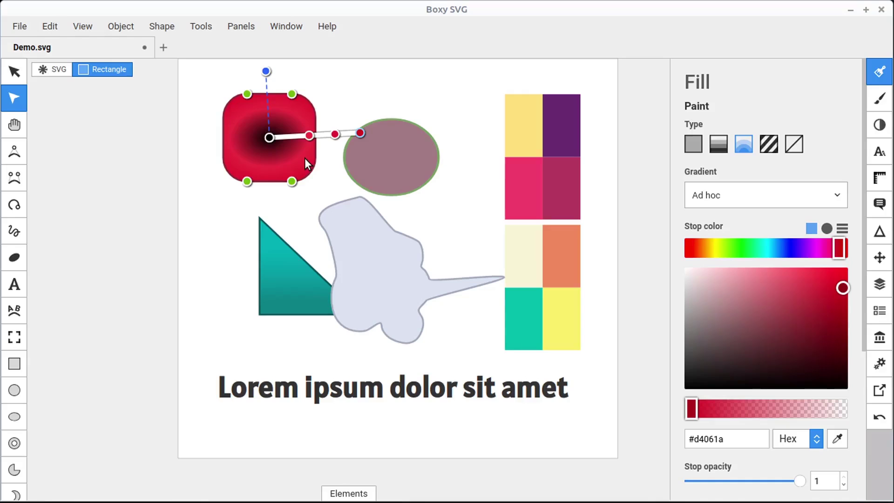
Select the teal triangle to show its linear gradient fill
{"action": "left_click", "coordinate": [14, 72]}
{"action": "left_click", "coordinate": [14, 99]}
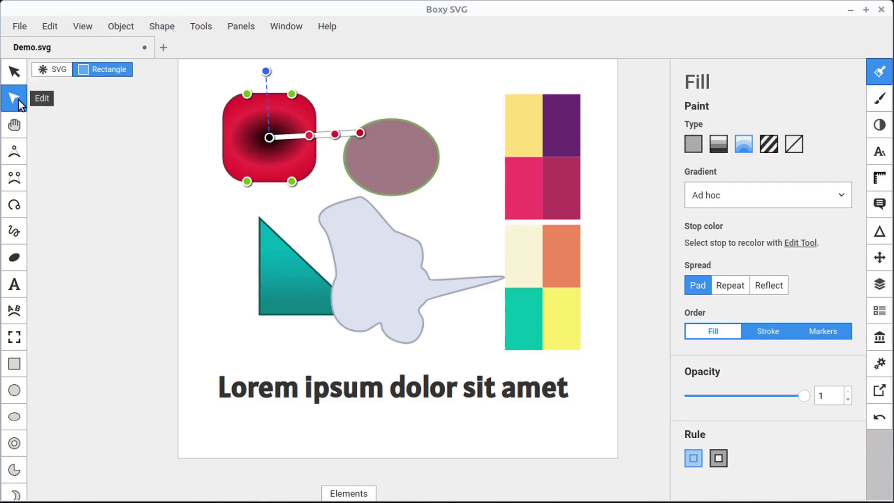
{"action": "left_click", "coordinate": [301, 289]}
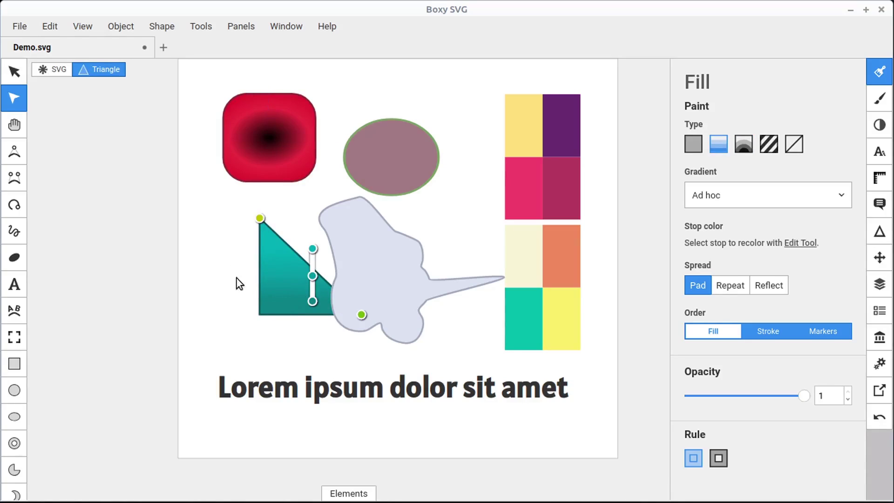